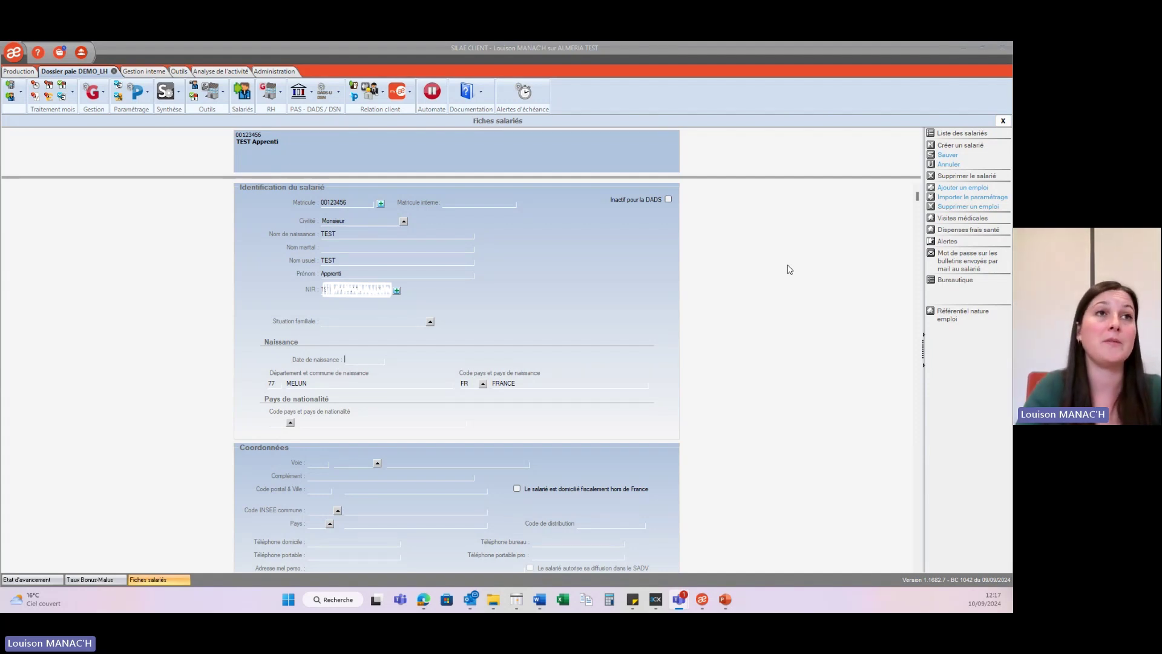
# Fill in the apprentice's date of birth in the birth section of the employee record
pyautogui.click(360, 360)
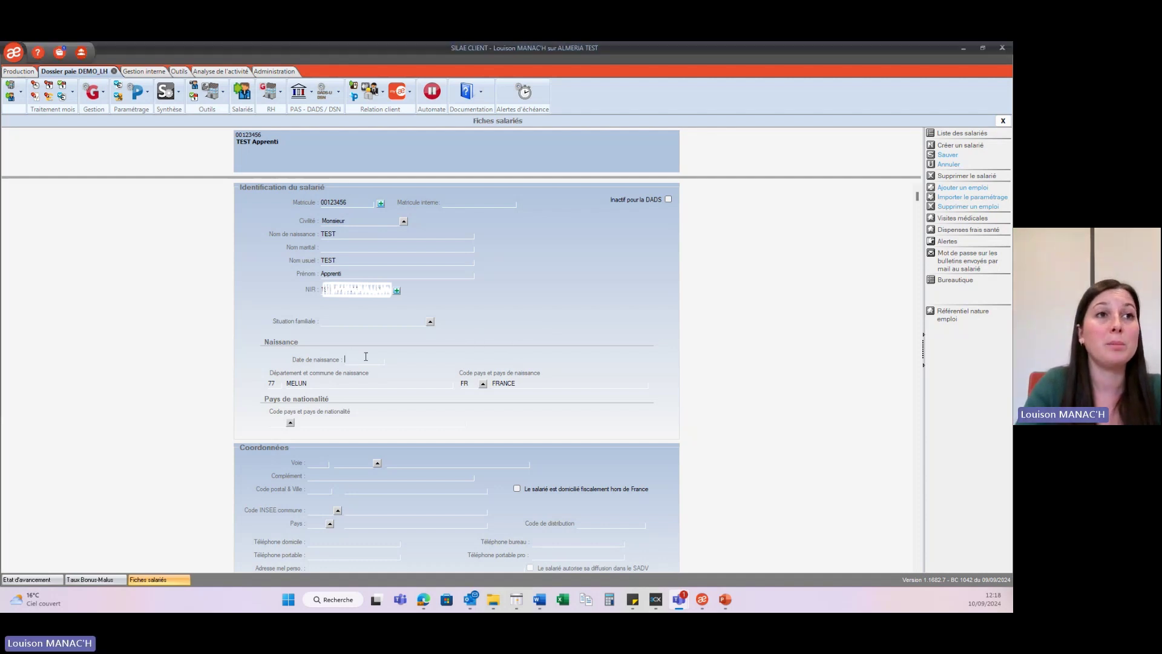
pyautogui.write('010')
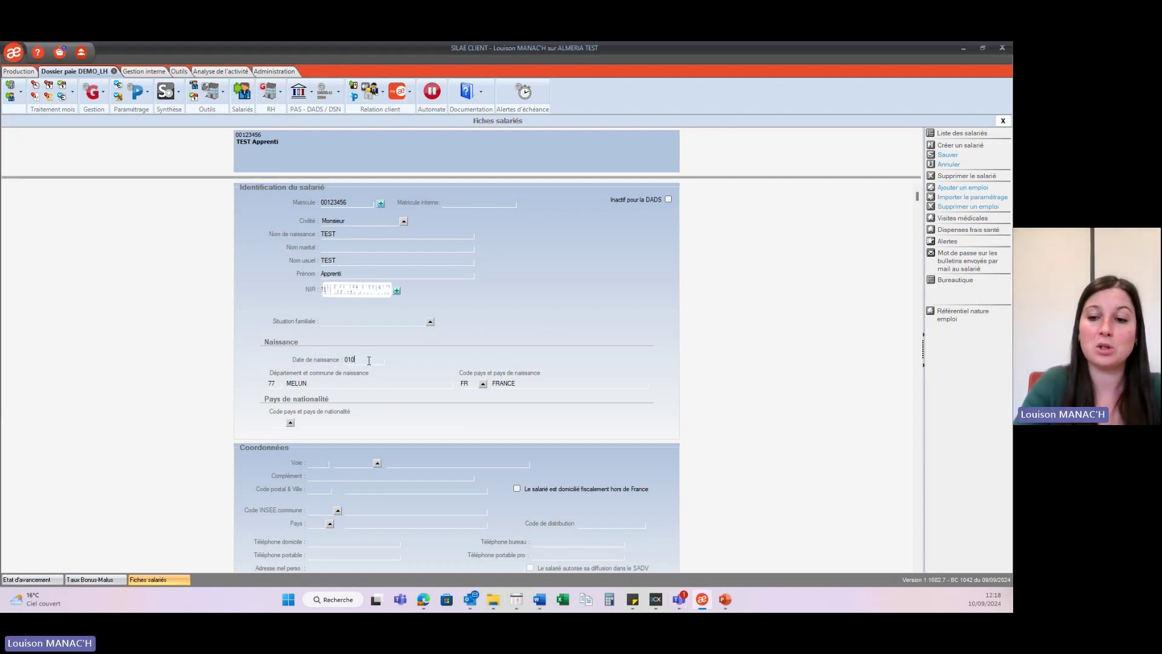
pyautogui.write('41991')
pyautogui.press('Tab')
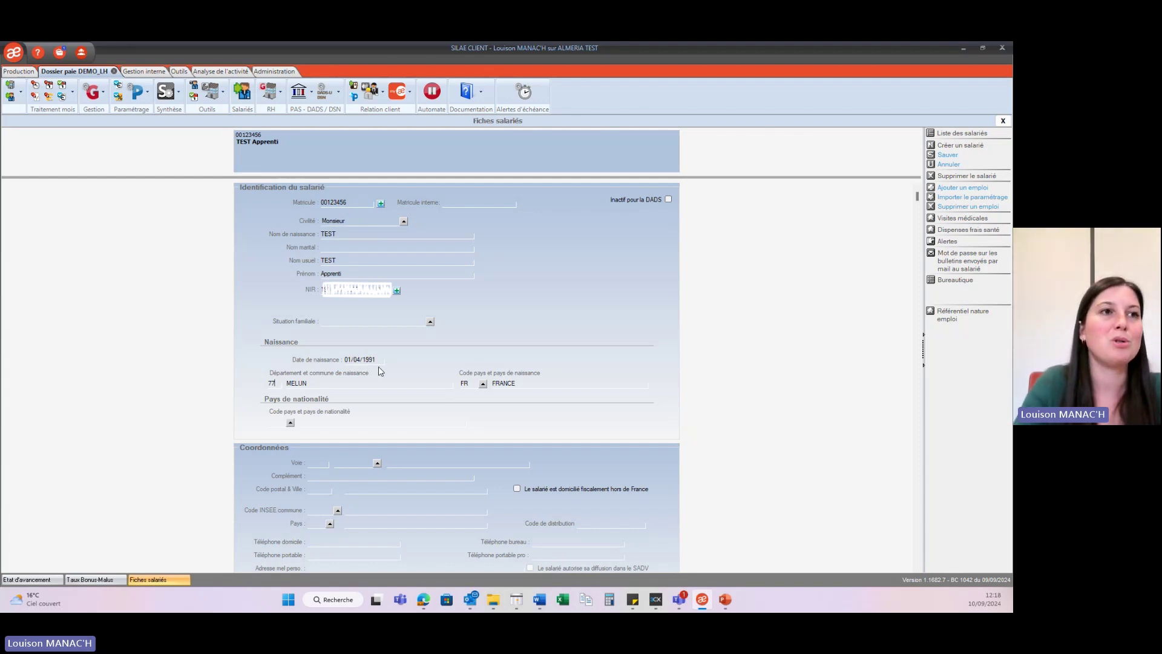
# Set both the company entry date and the seniority date to 01/09/2024
pyautogui.scroll(-3, 378, 371)
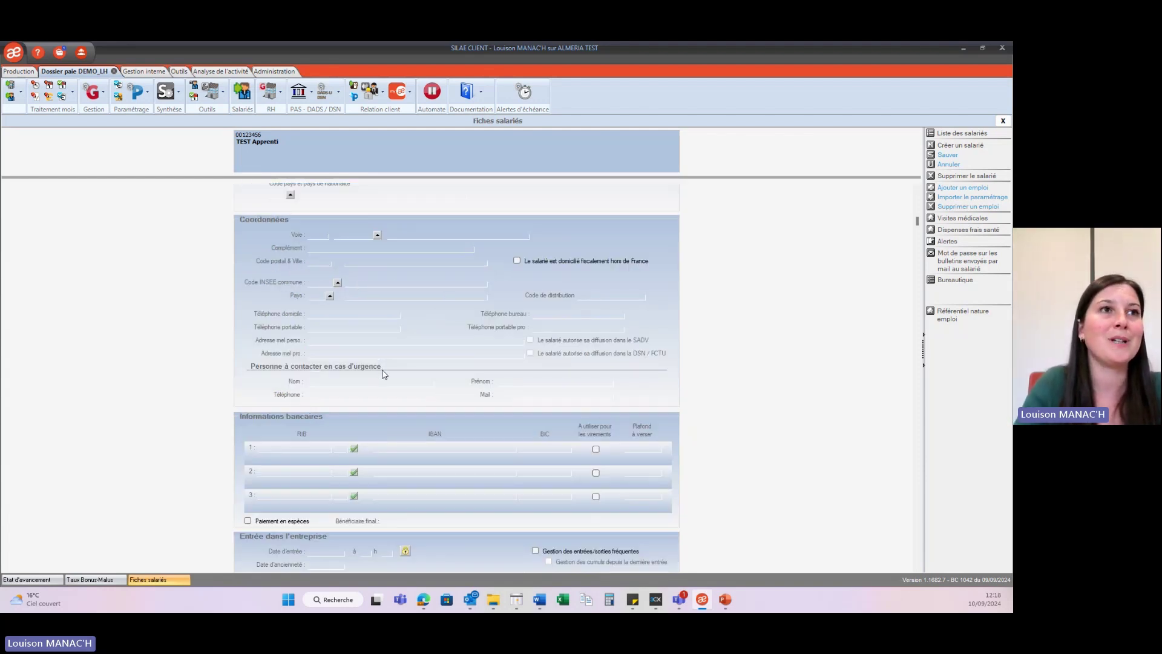
pyautogui.scroll(-3, 394, 375)
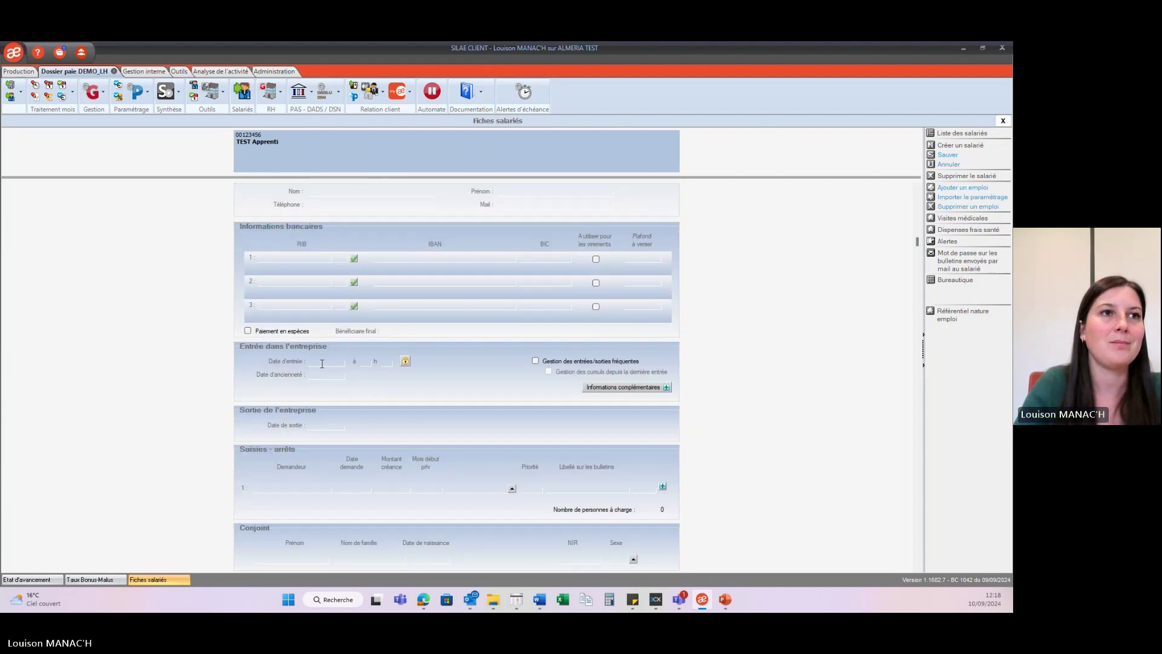
pyautogui.write('010924')
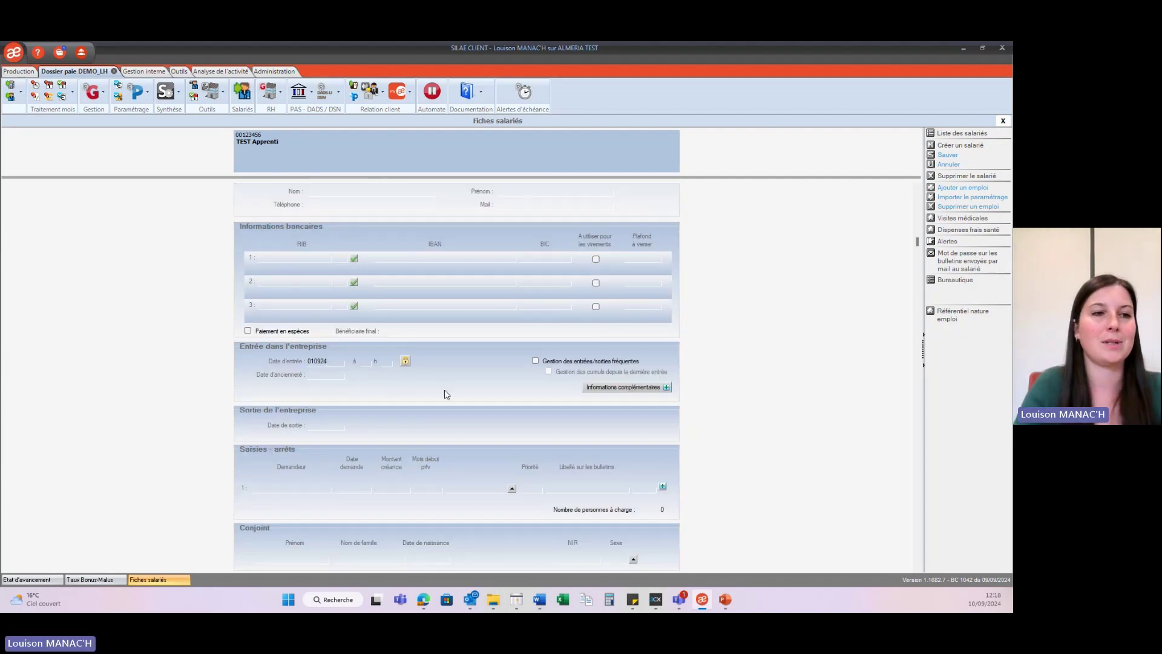
pyautogui.press('Tab')
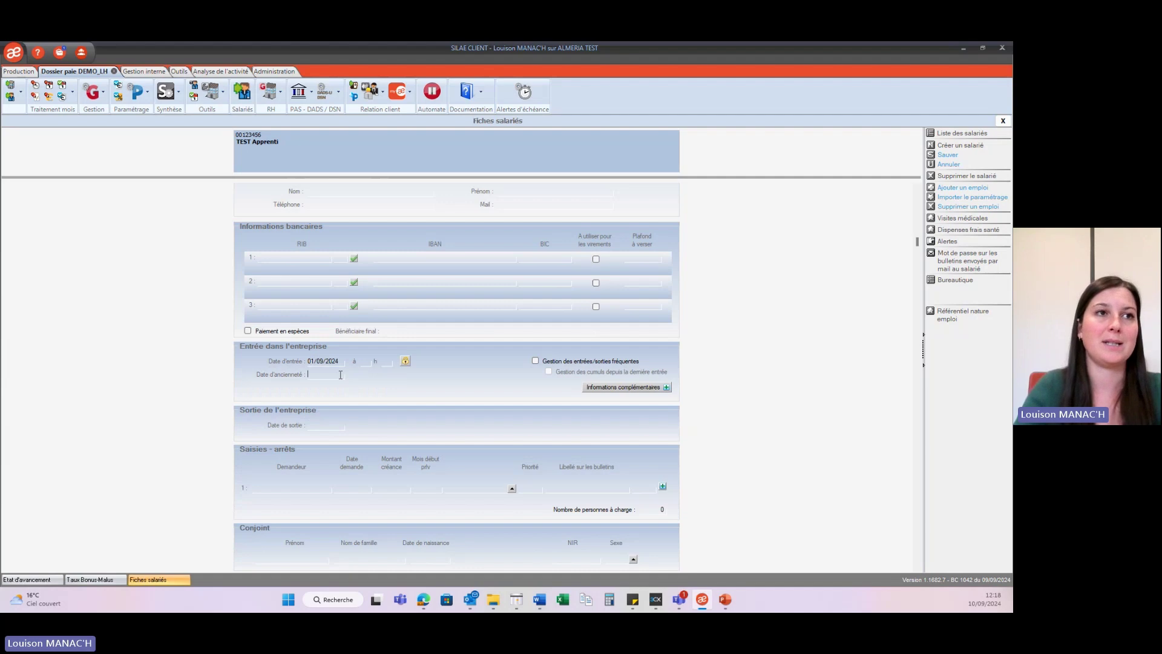
pyautogui.write('010924')
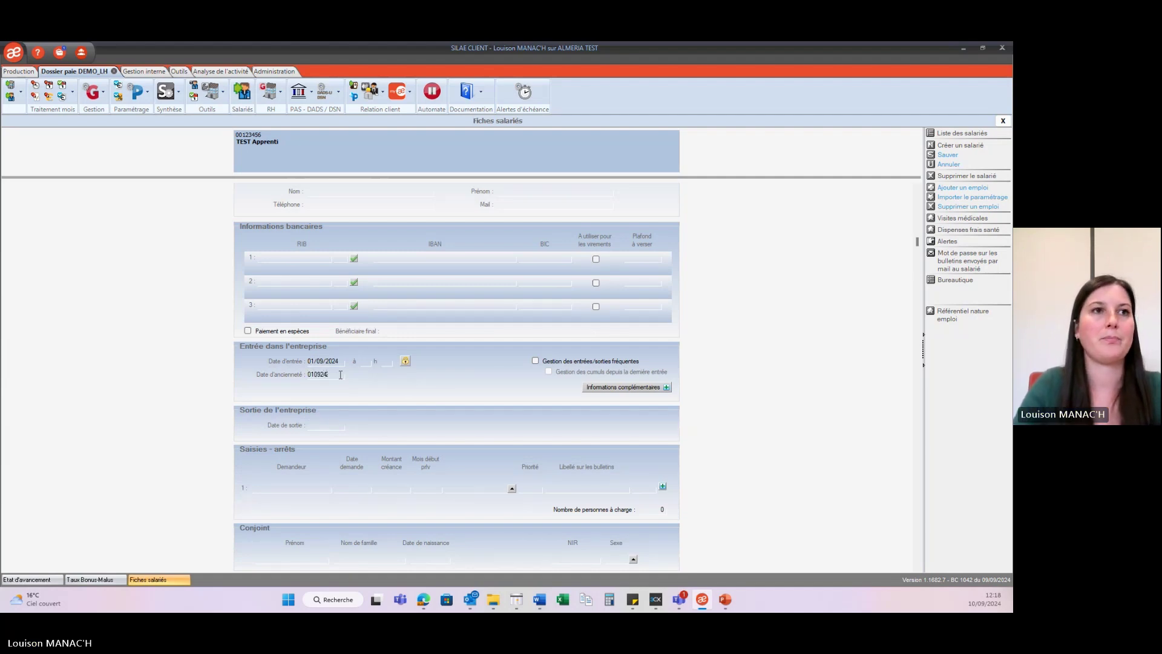
pyautogui.press('Tab')
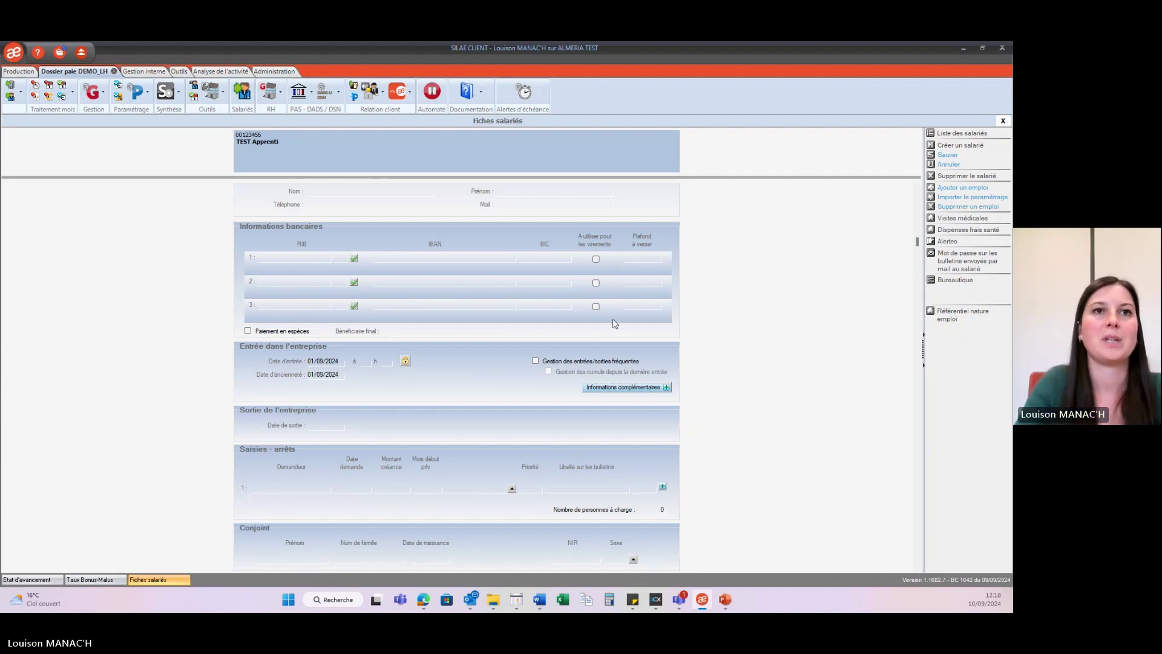
# Expand the additional entry information and set the study nature to Général and the study level to Niveau III
pyautogui.click(619, 390)
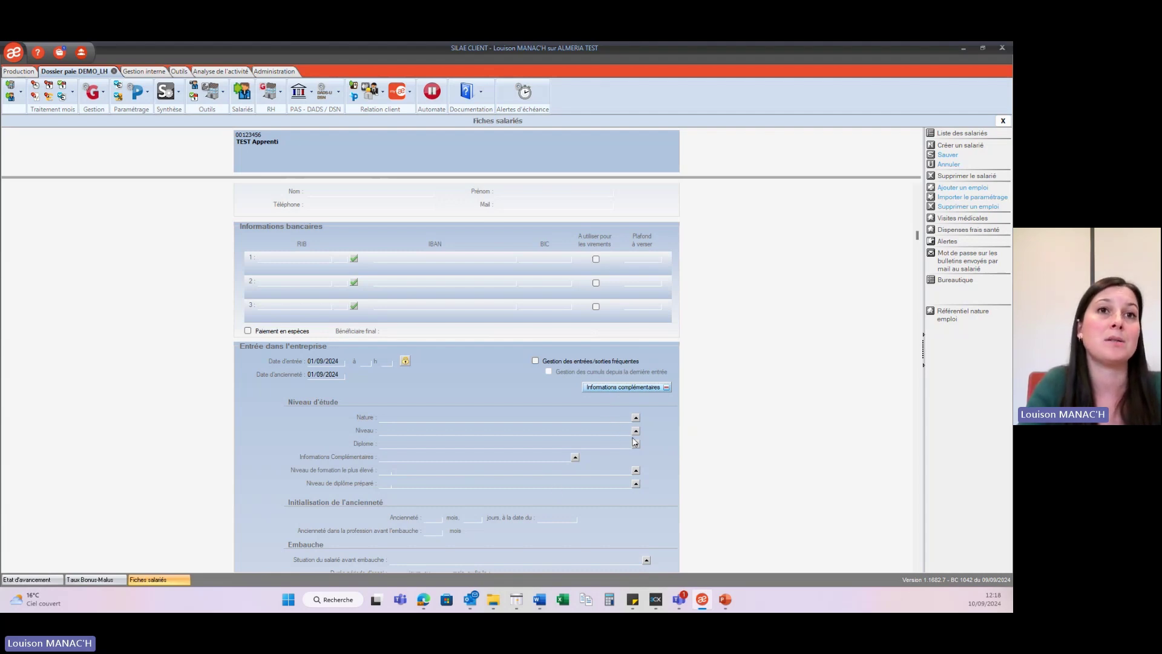
pyautogui.click(635, 418)
pyautogui.doubleClick(433, 296)
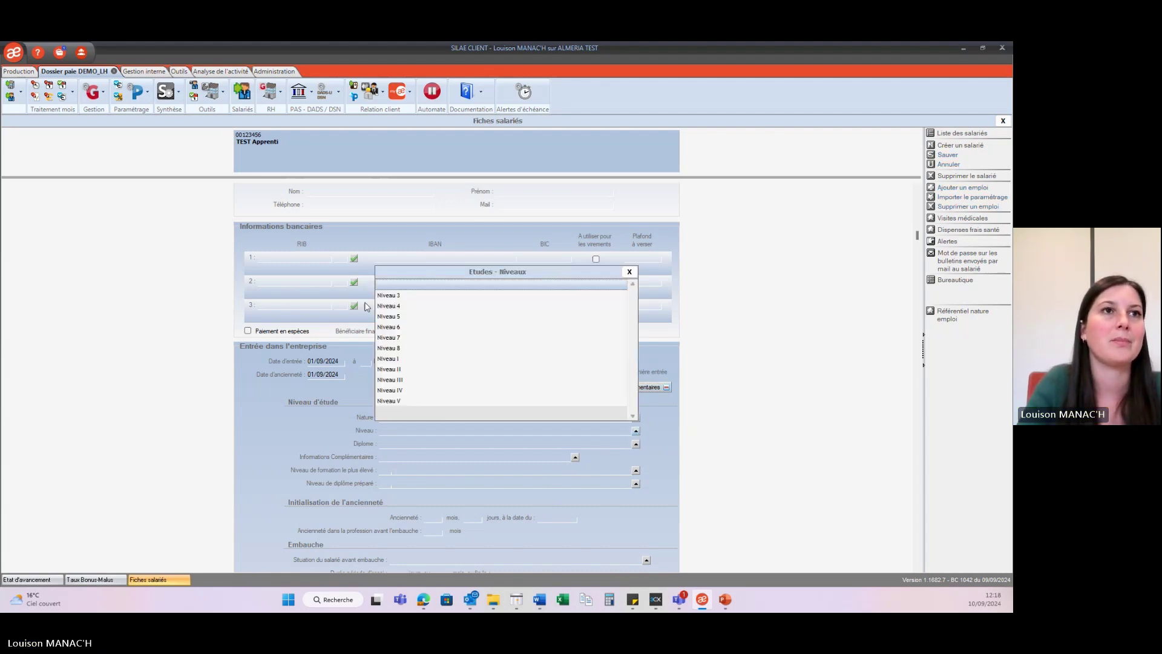
pyautogui.doubleClick(405, 379)
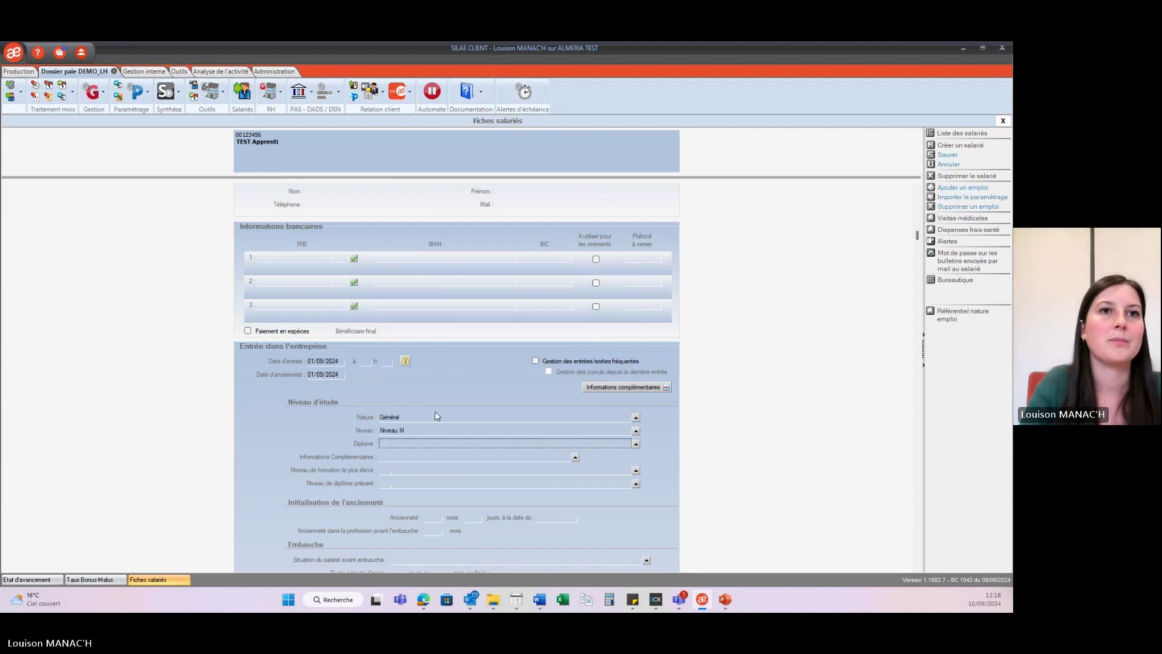
# Set the diploma to BTS/BTSA and the level of diploma being prepared to 06, bac+3 et bac+4
pyautogui.click(634, 444)
pyautogui.doubleClick(447, 316)
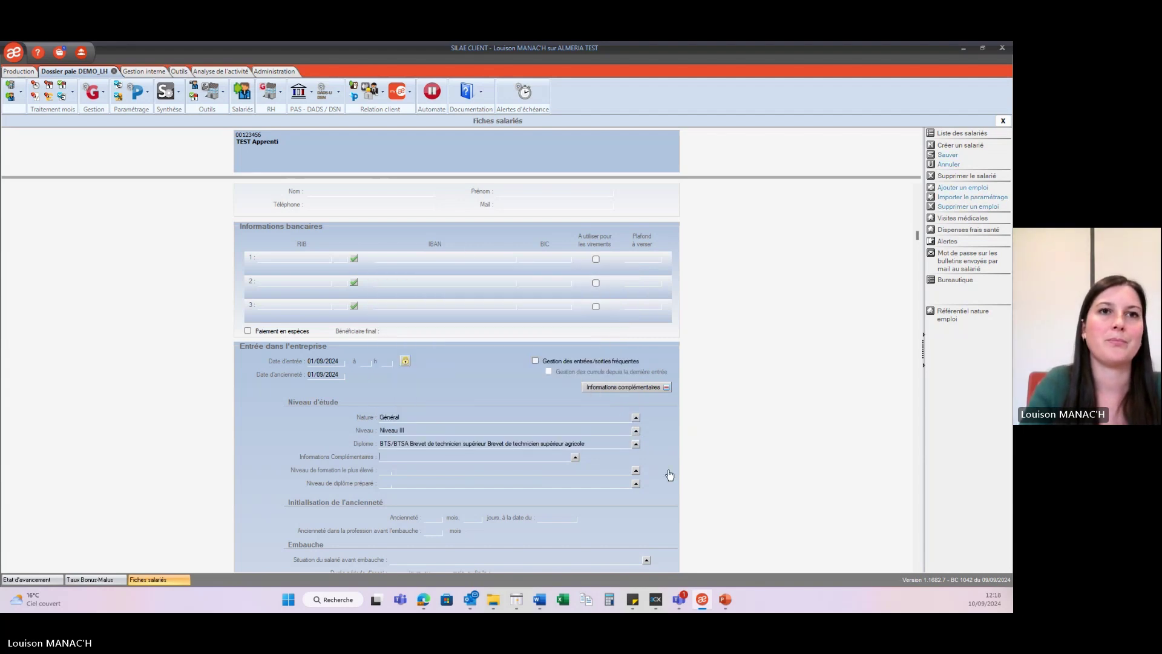
pyautogui.click(636, 484)
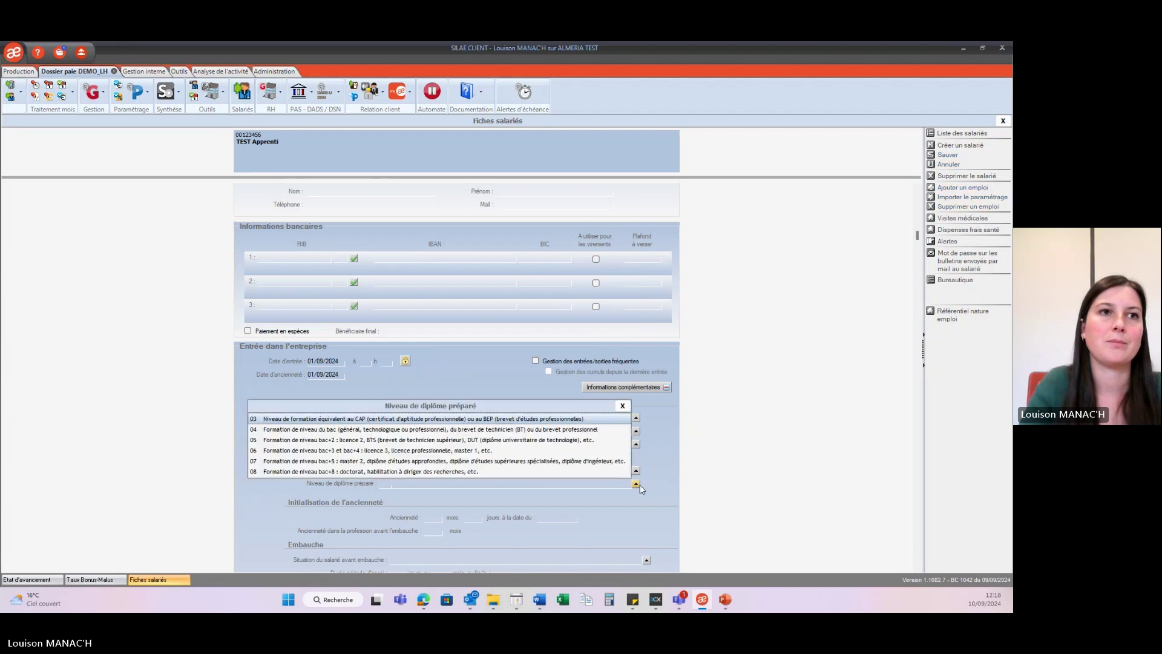
pyautogui.doubleClick(398, 451)
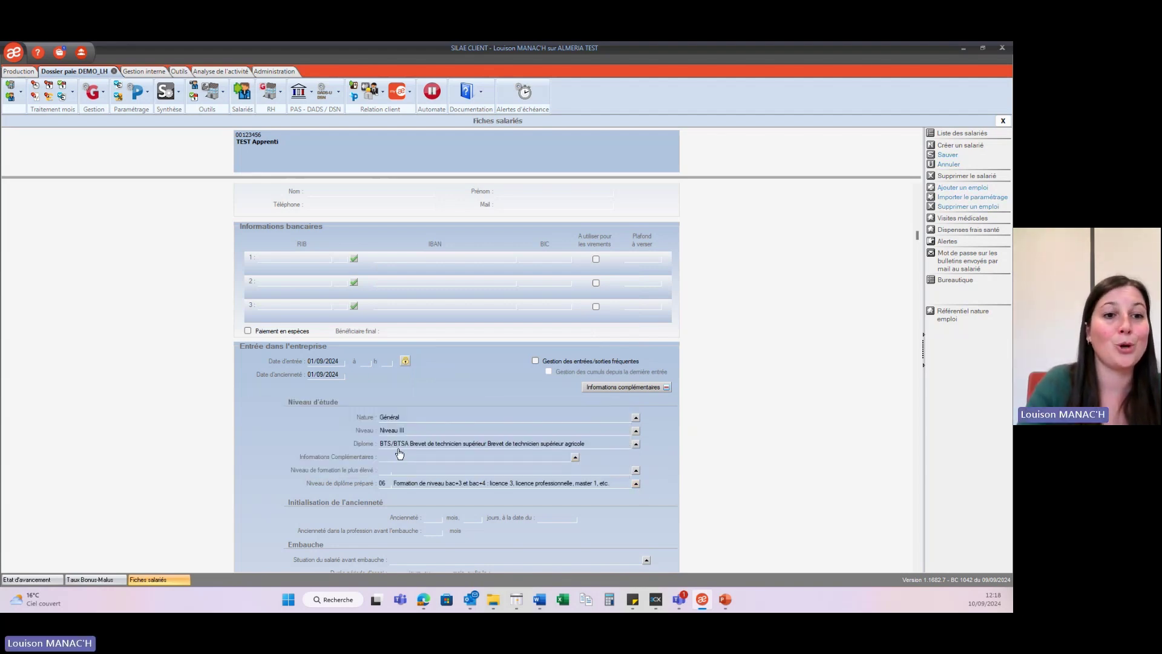
# Assign contract code 04, apprenticeship in artisanal or under-11-employee companies, with a projected contract end date of 31/08/2025
pyautogui.scroll(-10, 451, 442)
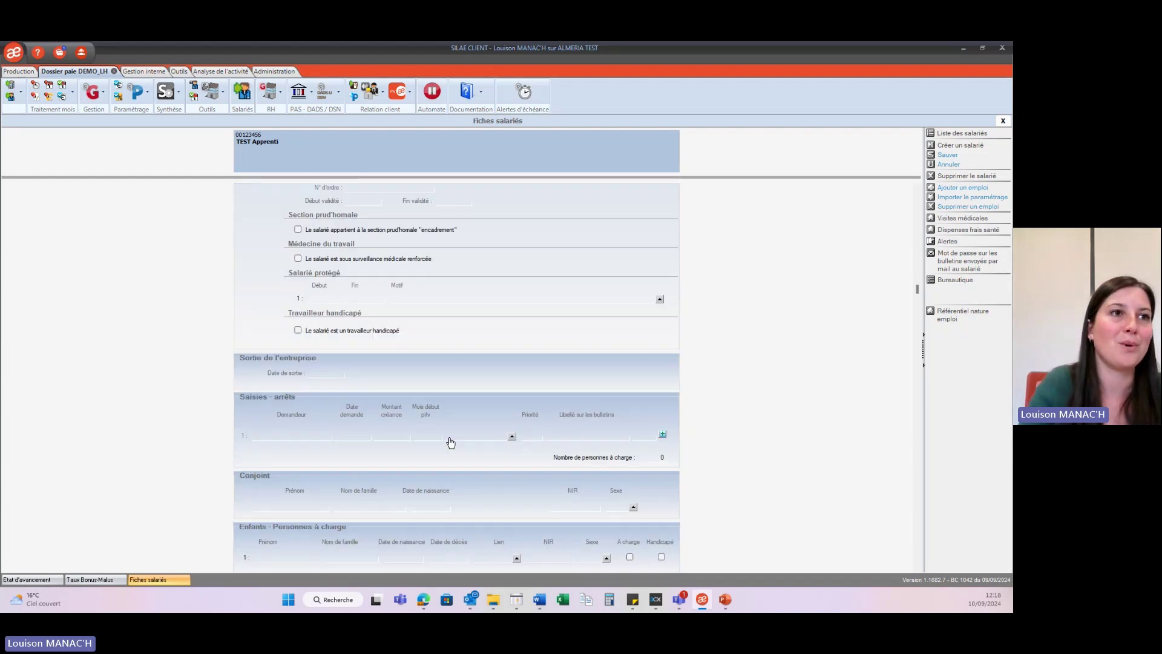
pyautogui.scroll(-5, 451, 441)
pyautogui.scroll(-3, 454, 438)
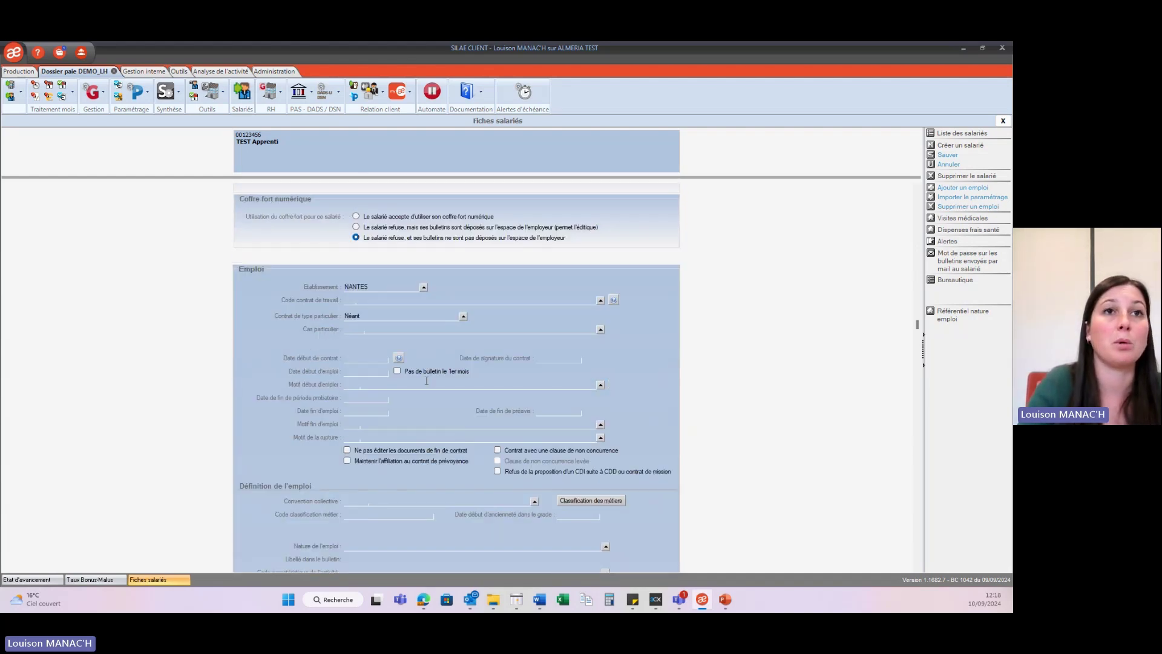
pyautogui.scroll(-3, 462, 370)
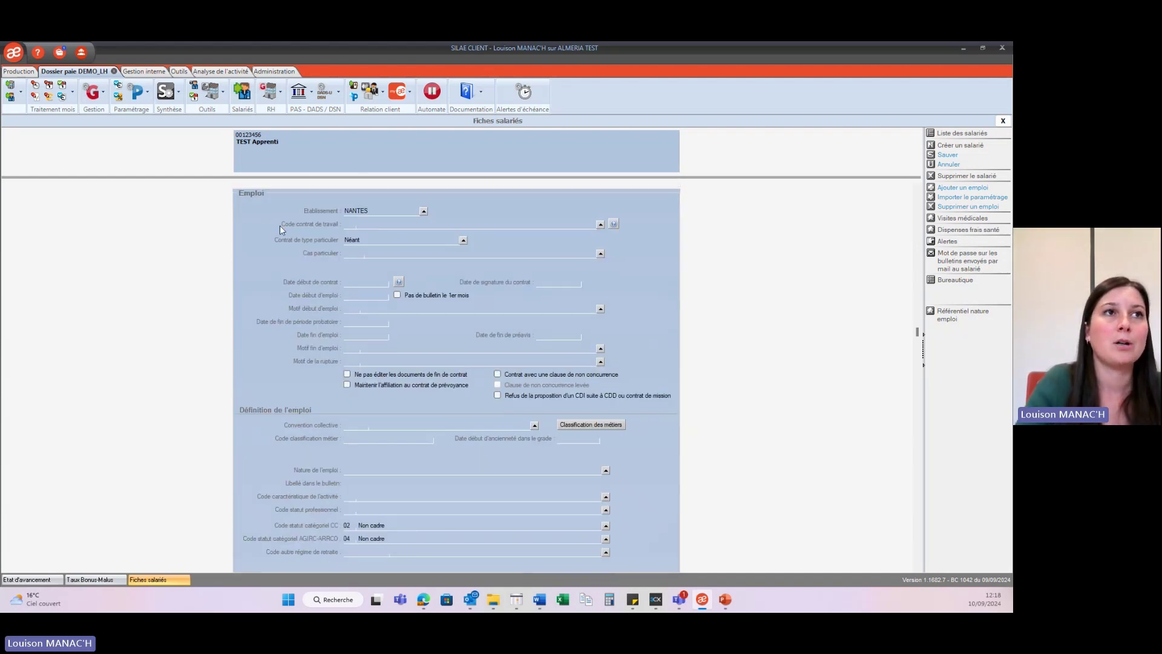
pyautogui.click(600, 224)
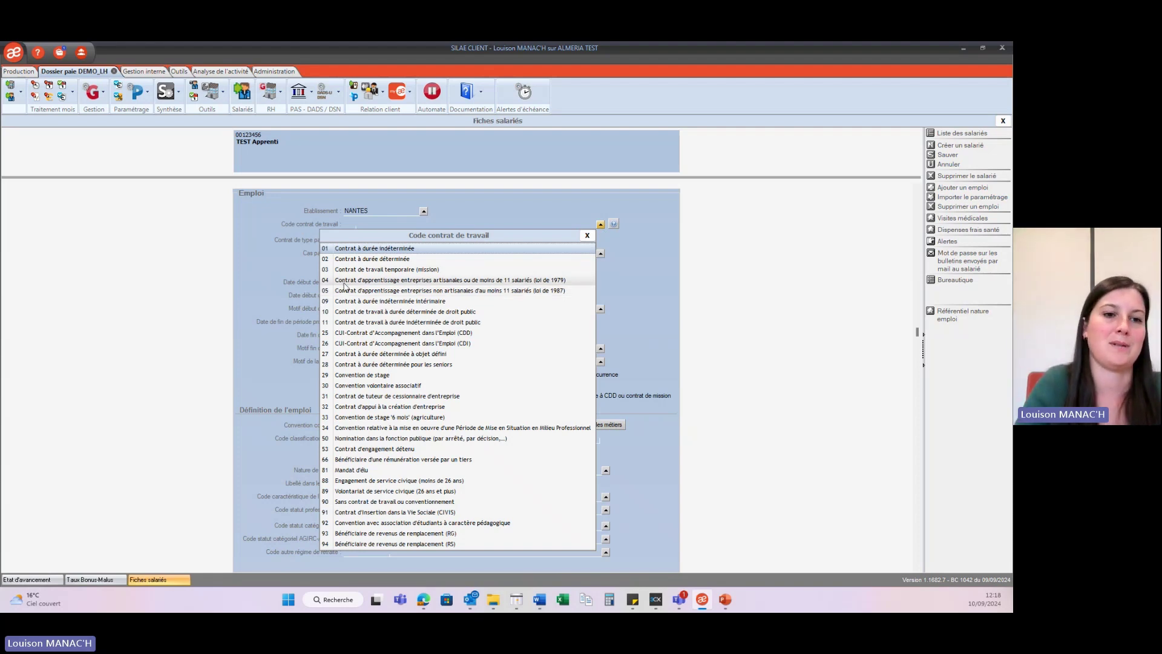
pyautogui.doubleClick(345, 284)
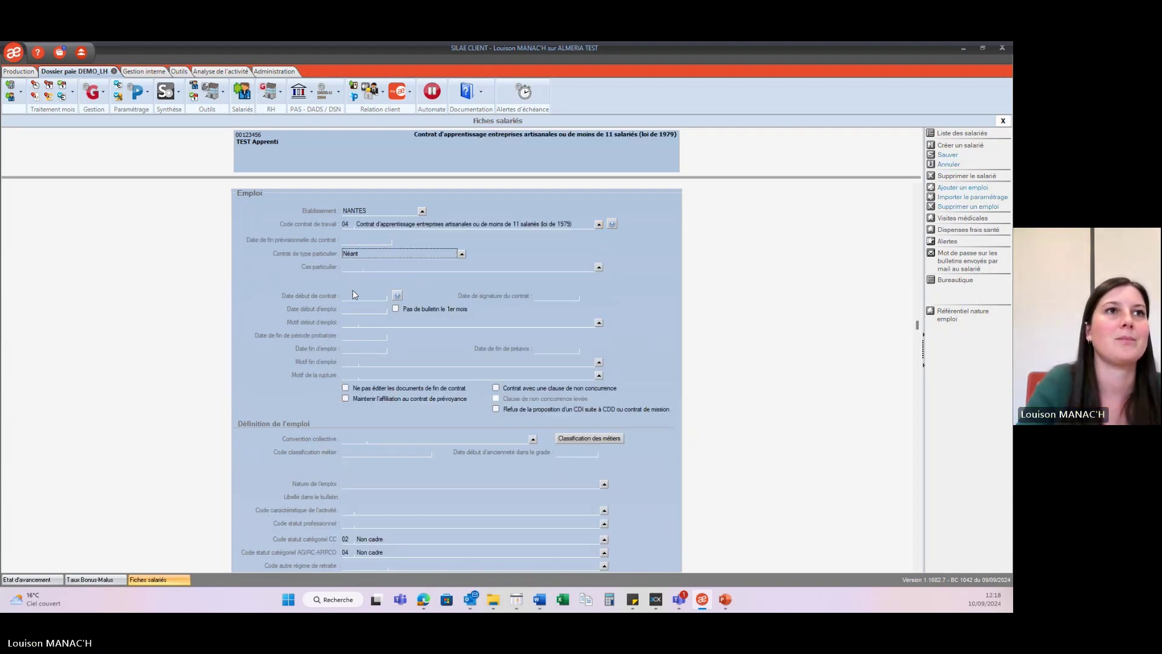
pyautogui.click(366, 240)
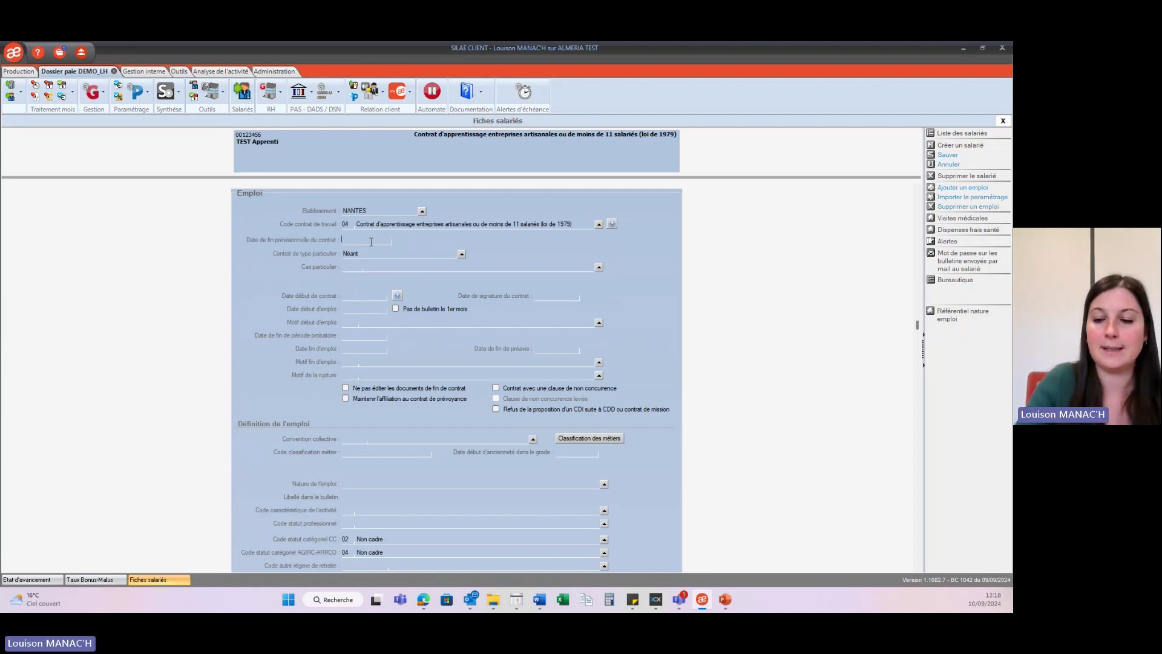
pyautogui.write('310825')
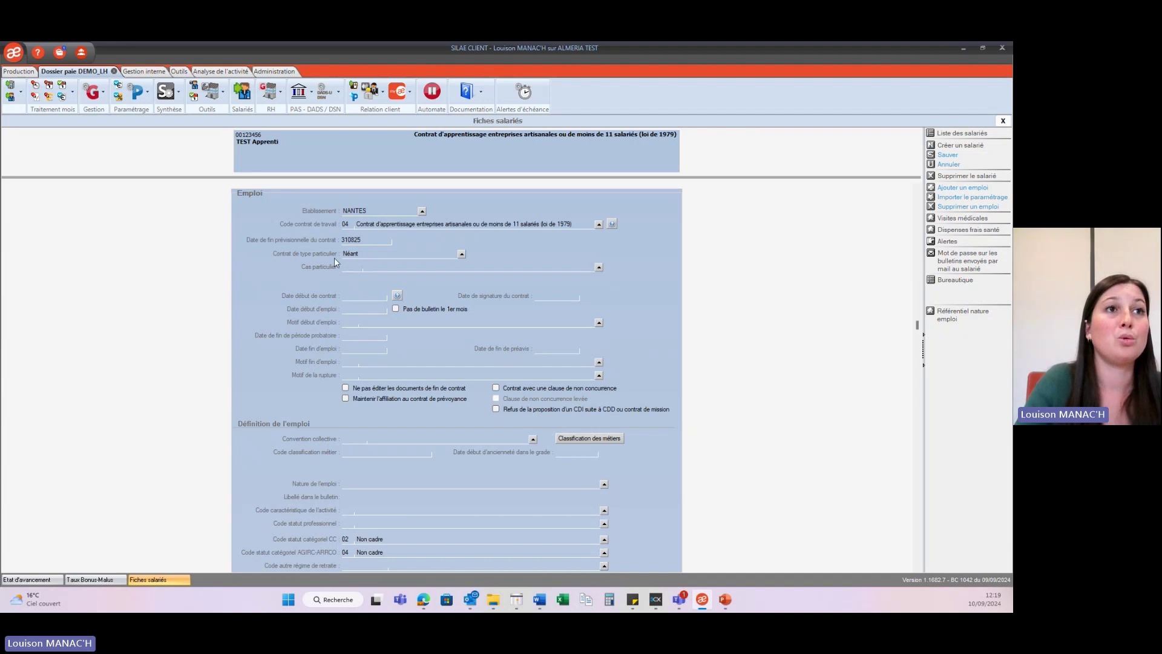
# Set the contract start date and the contract signature date to 01/09/2024
pyautogui.click(366, 294)
pyautogui.write('01/09/')
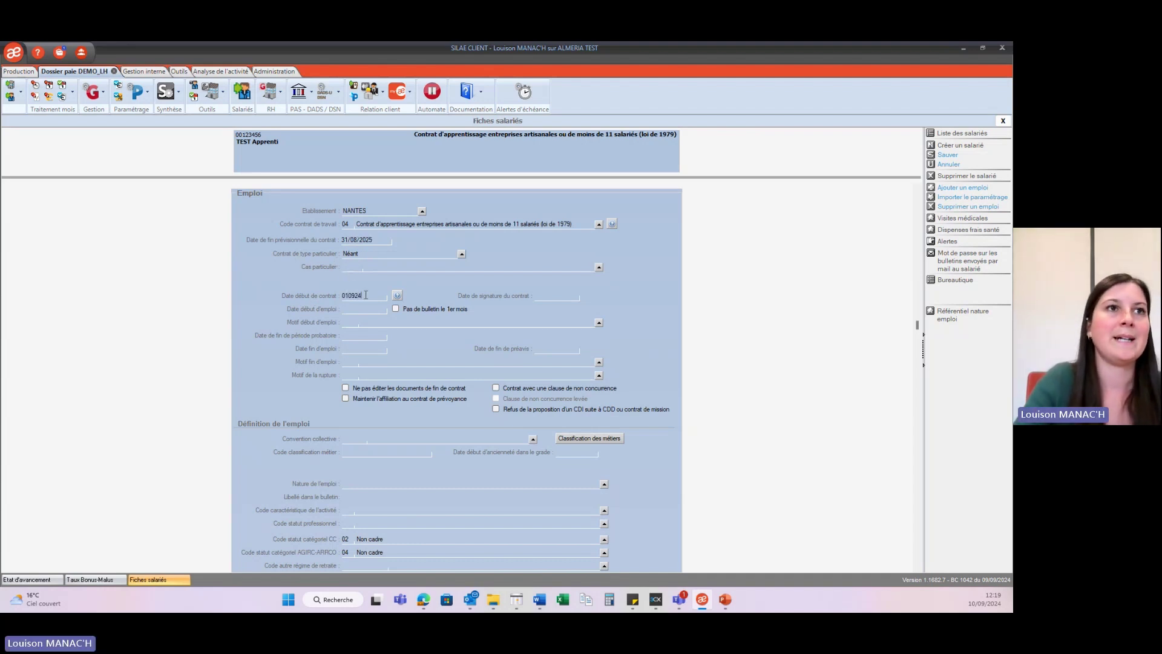
pyautogui.write('2024')
pyautogui.click(552, 297)
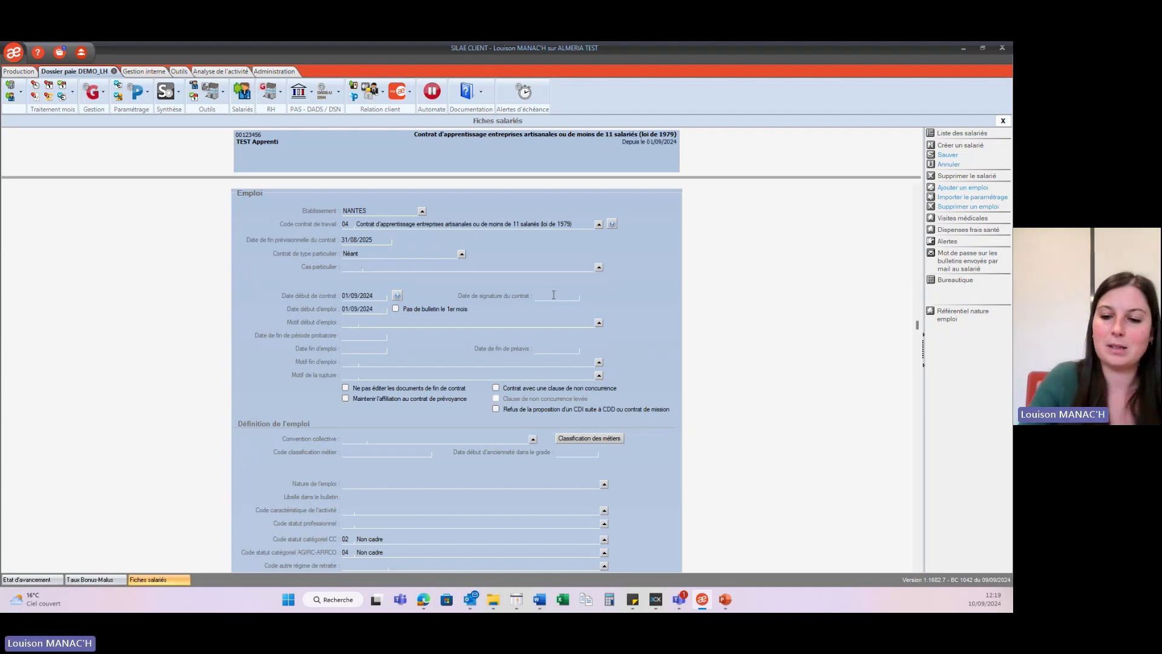
pyautogui.write('010924')
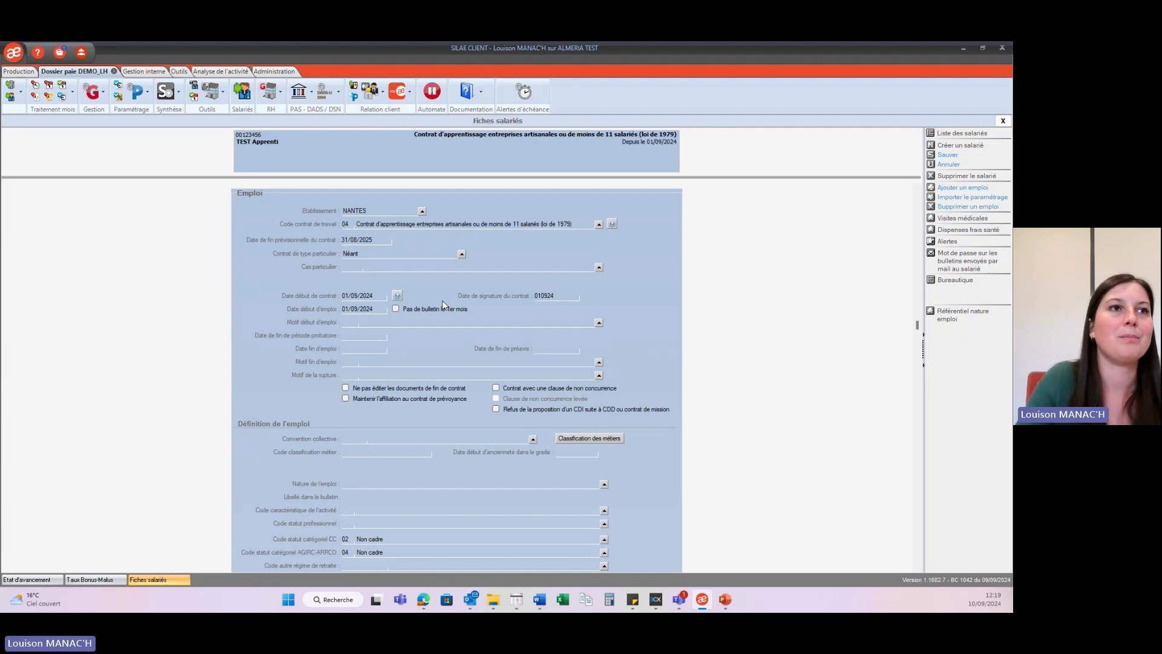
# Choose employment start reason 001 (embauche, début d'activité) and set the employment end date to 31/08/2025
pyautogui.click(599, 324)
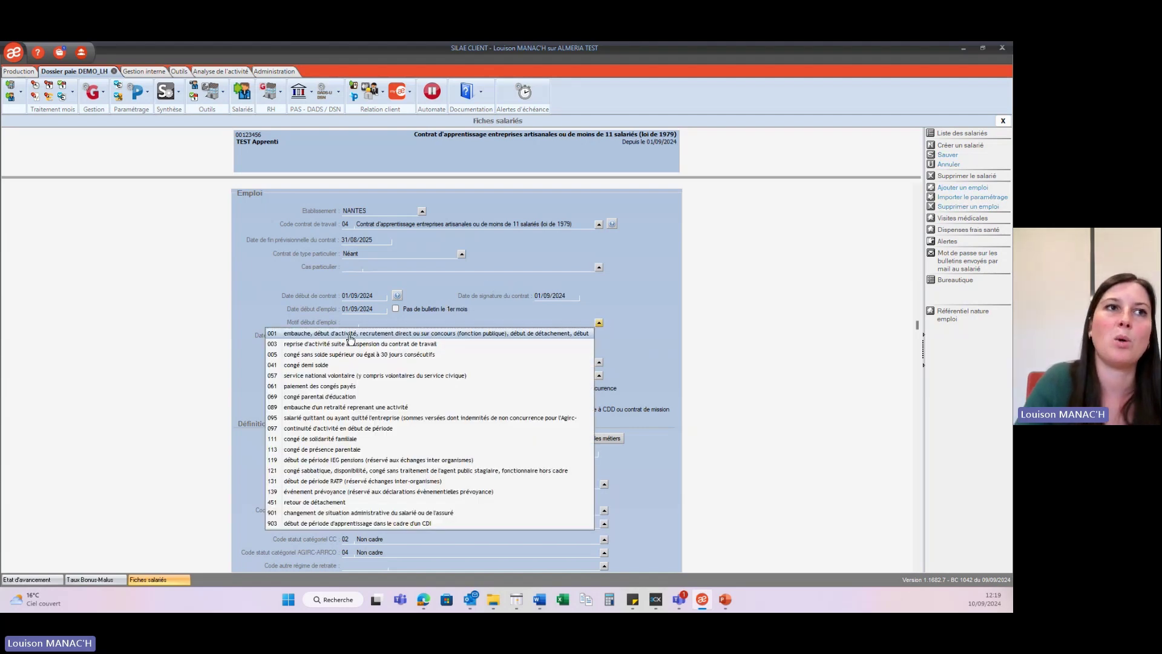
pyautogui.click(351, 333)
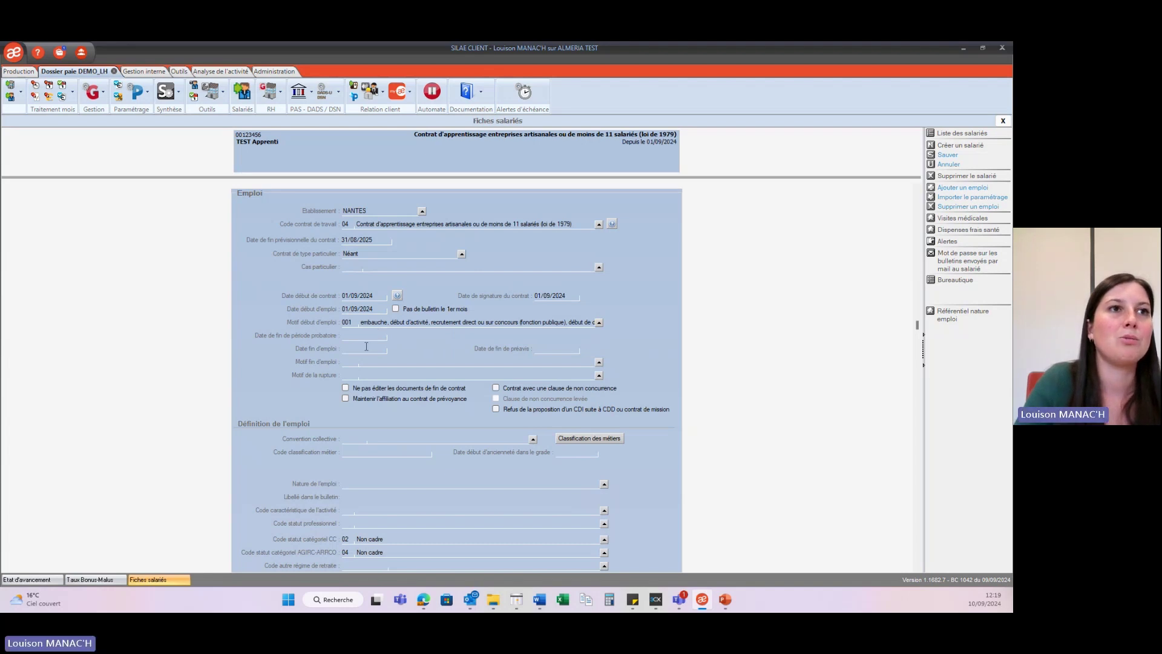
pyautogui.click(366, 347)
pyautogui.write('310825')
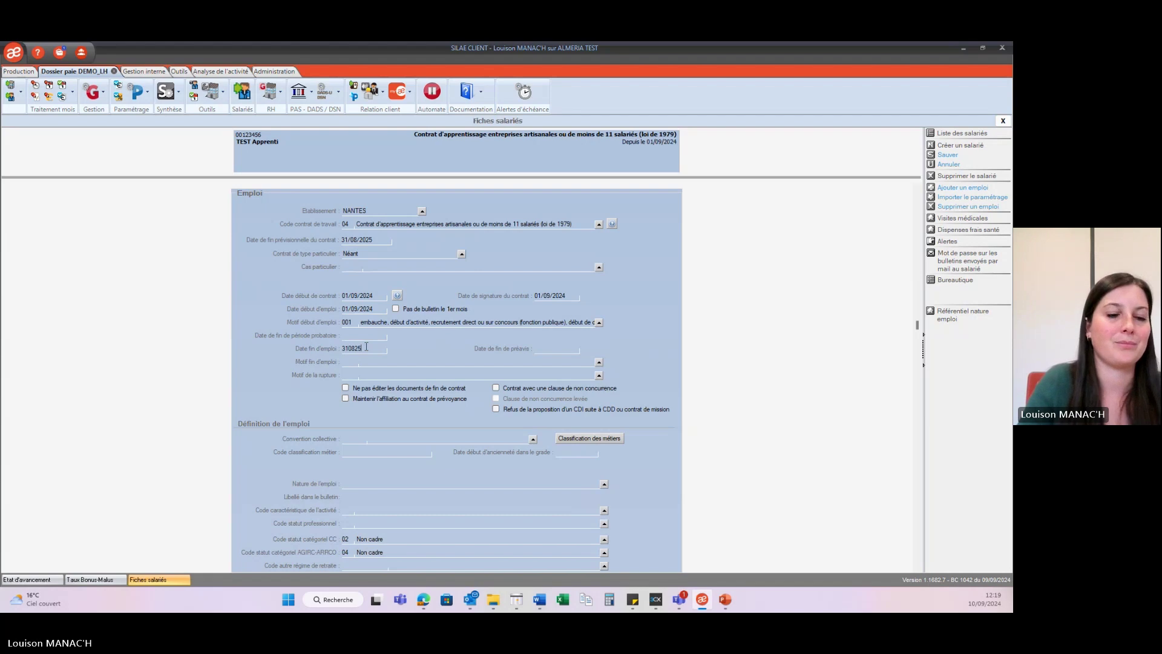
pyautogui.press('Tab')
# Assign the collective agreement A048 Avocats (personnel salarié) in the job definition
pyautogui.scroll(-3, 365, 348)
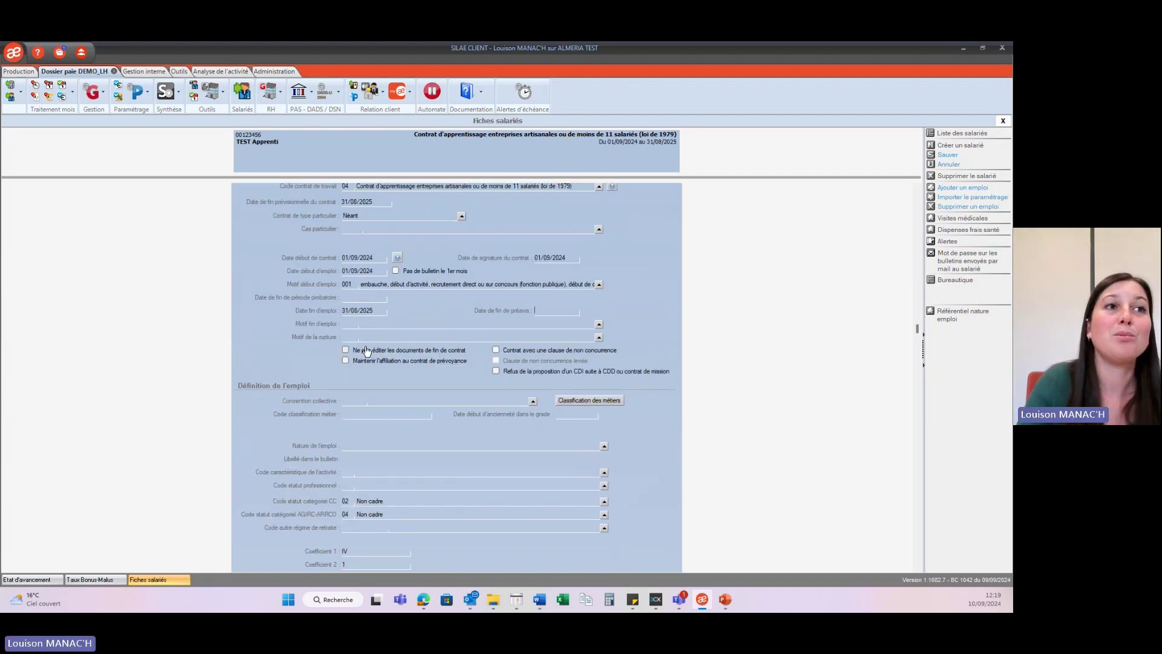
pyautogui.scroll(-2, 365, 350)
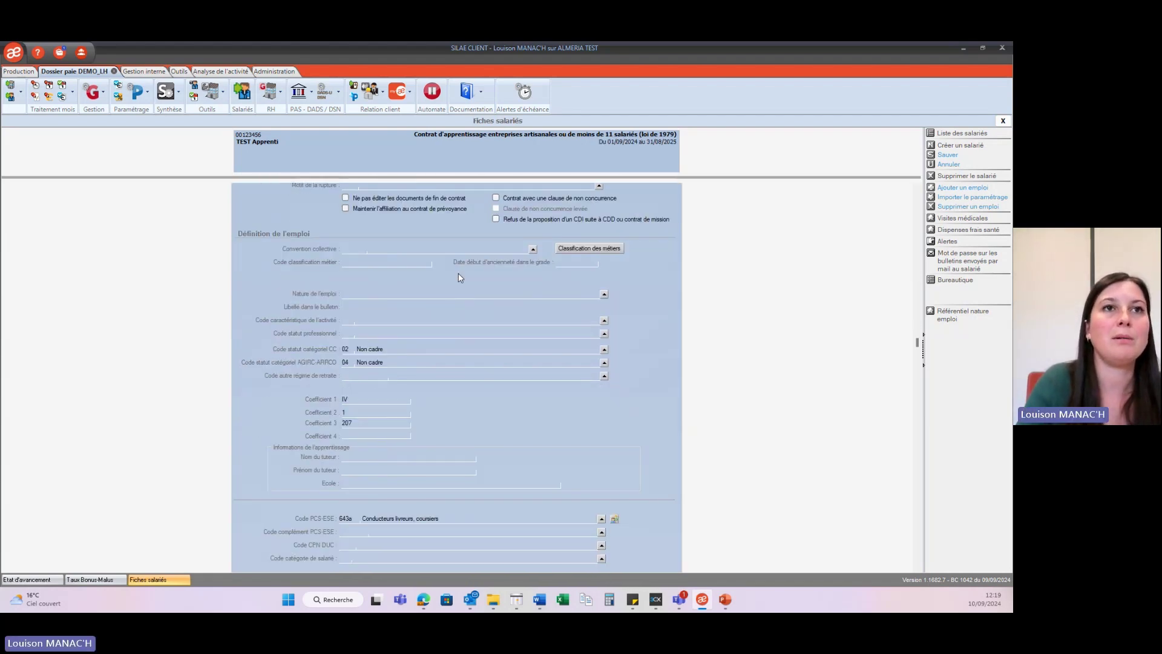
pyautogui.click(533, 249)
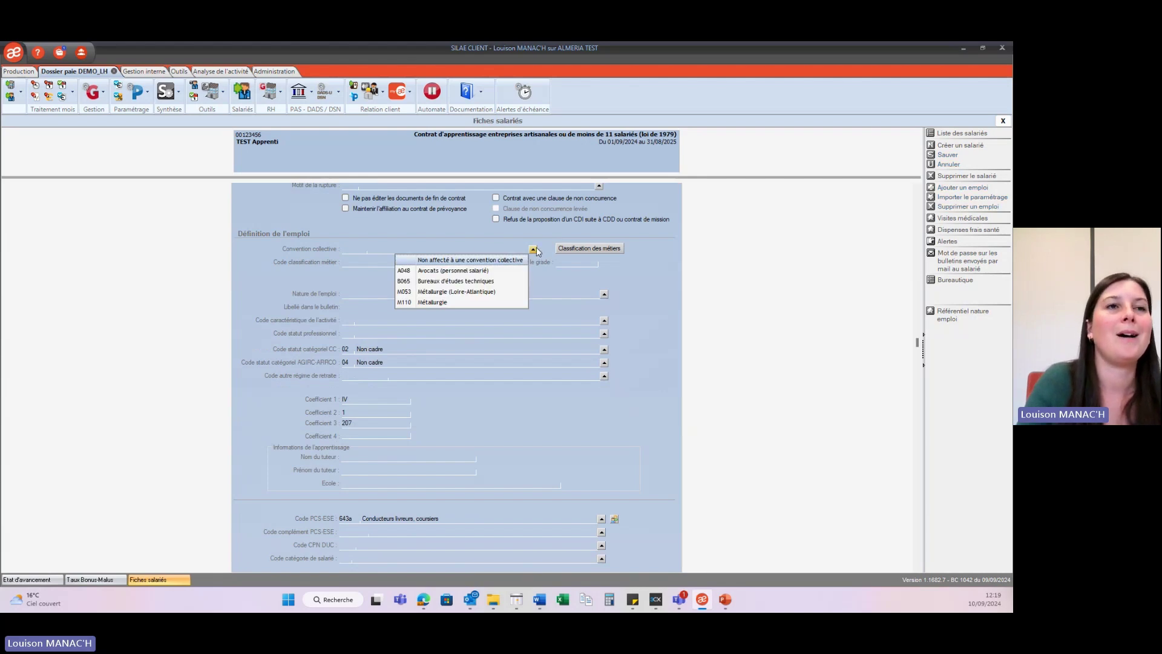
pyautogui.click(473, 270)
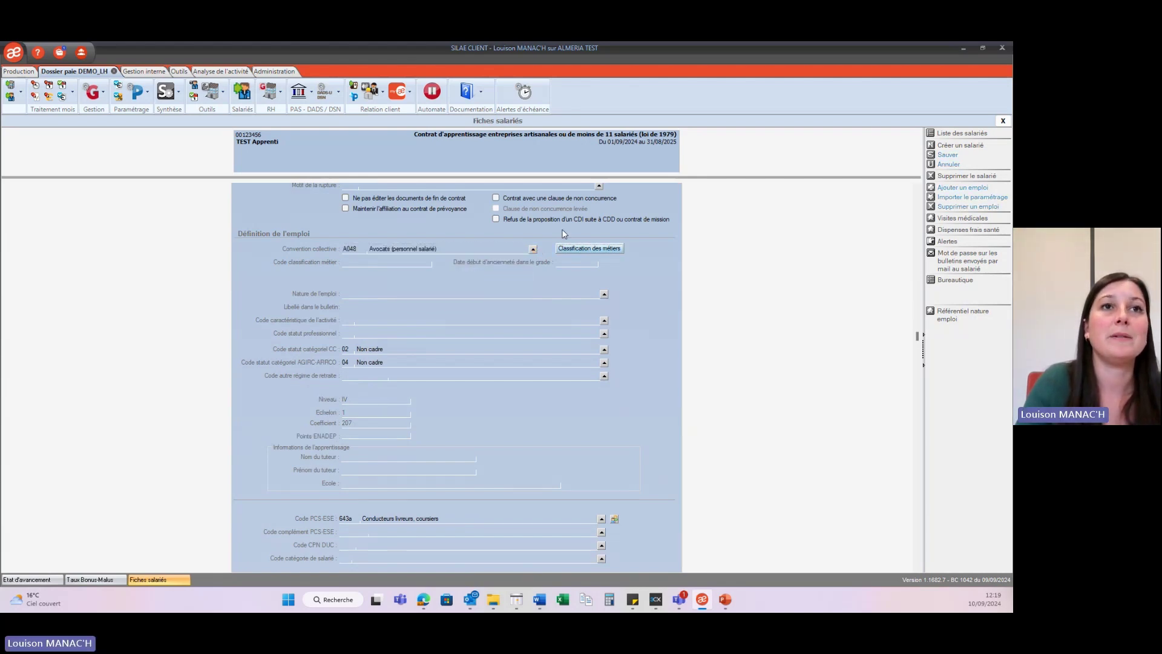
# Apply the job classification Coursier échelon 1 from Niveau IV : exécution simple, Echelon 1
pyautogui.click(582, 253)
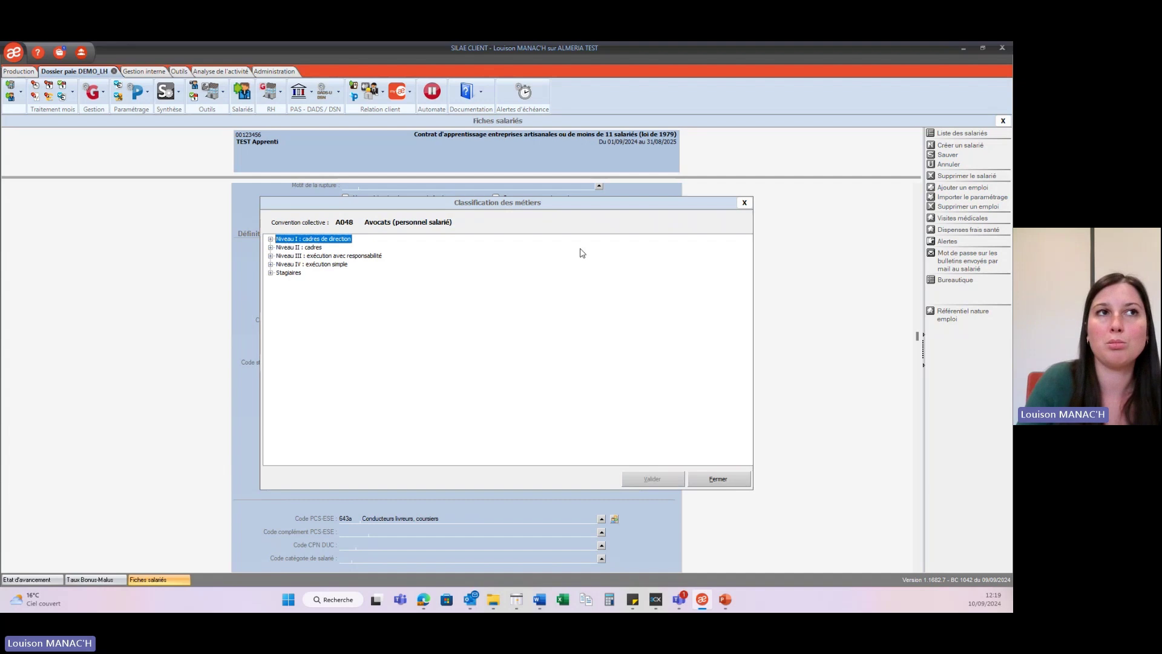
pyautogui.click(271, 265)
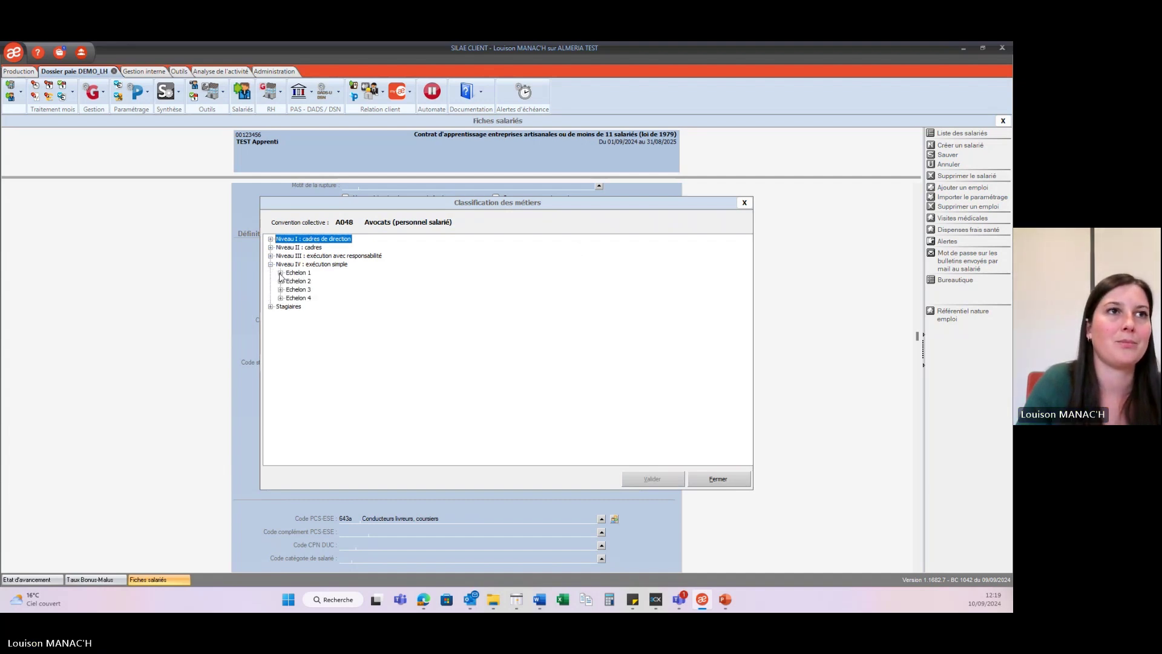
pyautogui.click(281, 272)
pyautogui.doubleClick(321, 282)
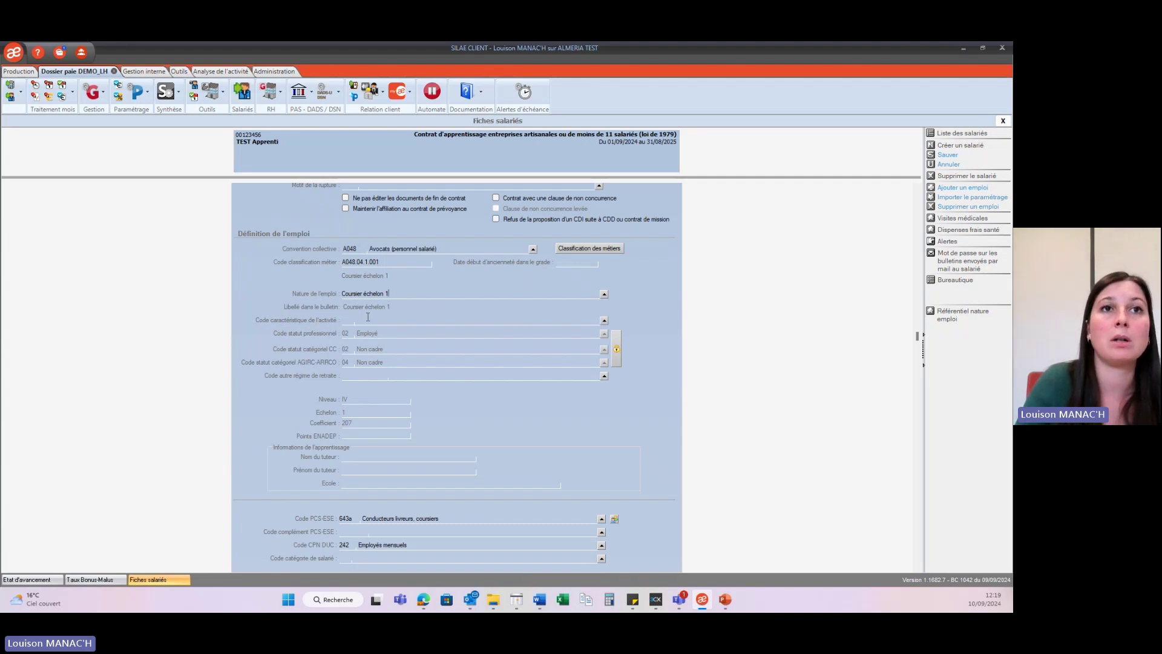
# Set the activity characteristic code to 90 Salarié non concerné and the professional status code to 90 Pas de statut professionnel
pyautogui.click(604, 319)
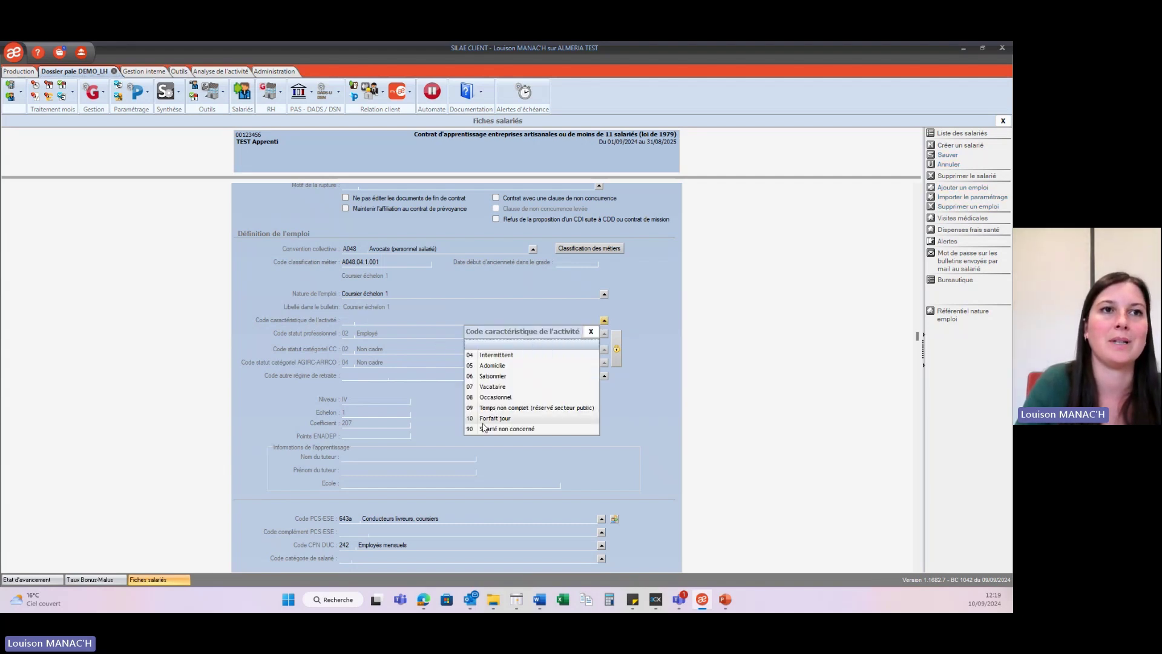
pyautogui.click(551, 430)
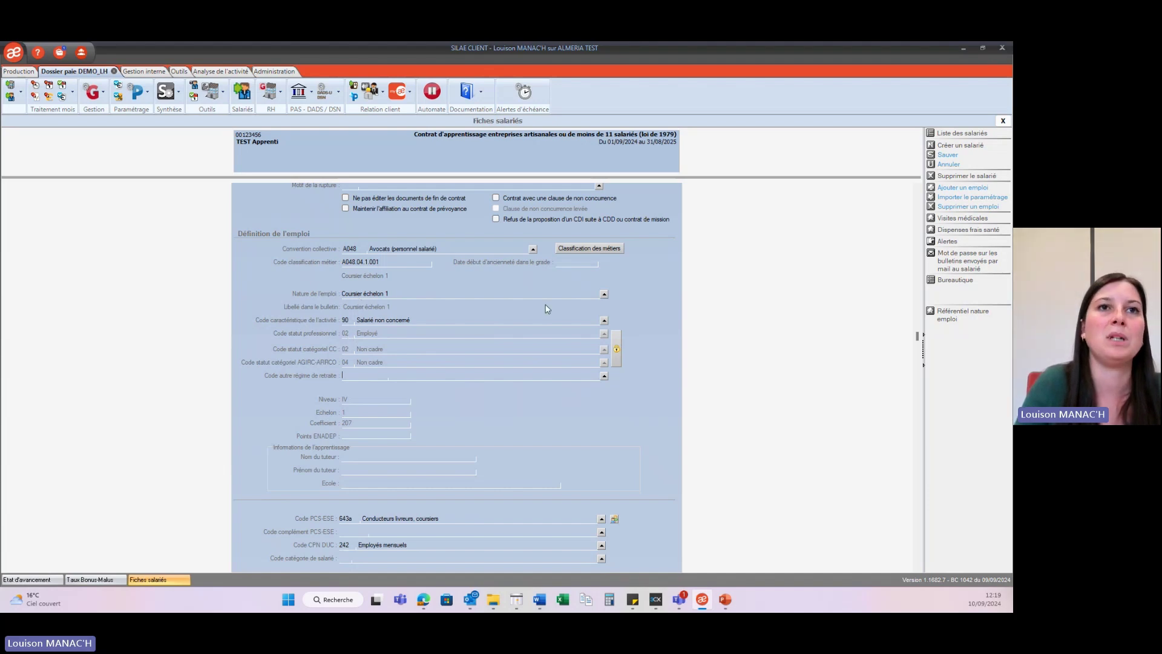
pyautogui.click(616, 353)
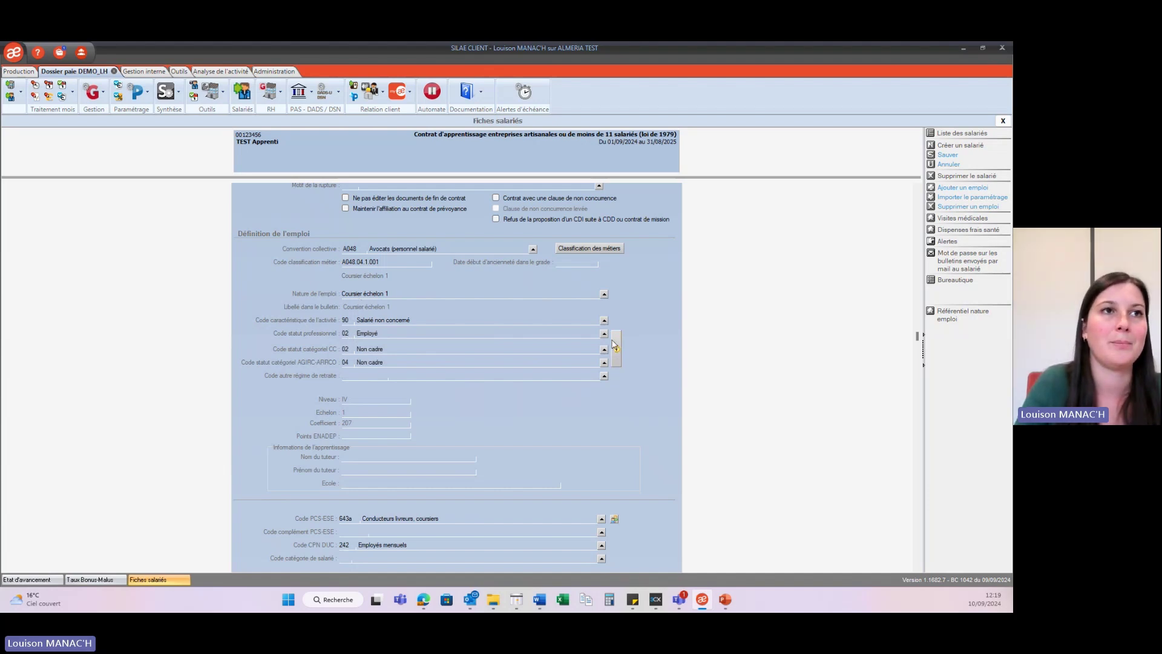
pyautogui.click(604, 333)
pyautogui.scroll(-20, 476, 451)
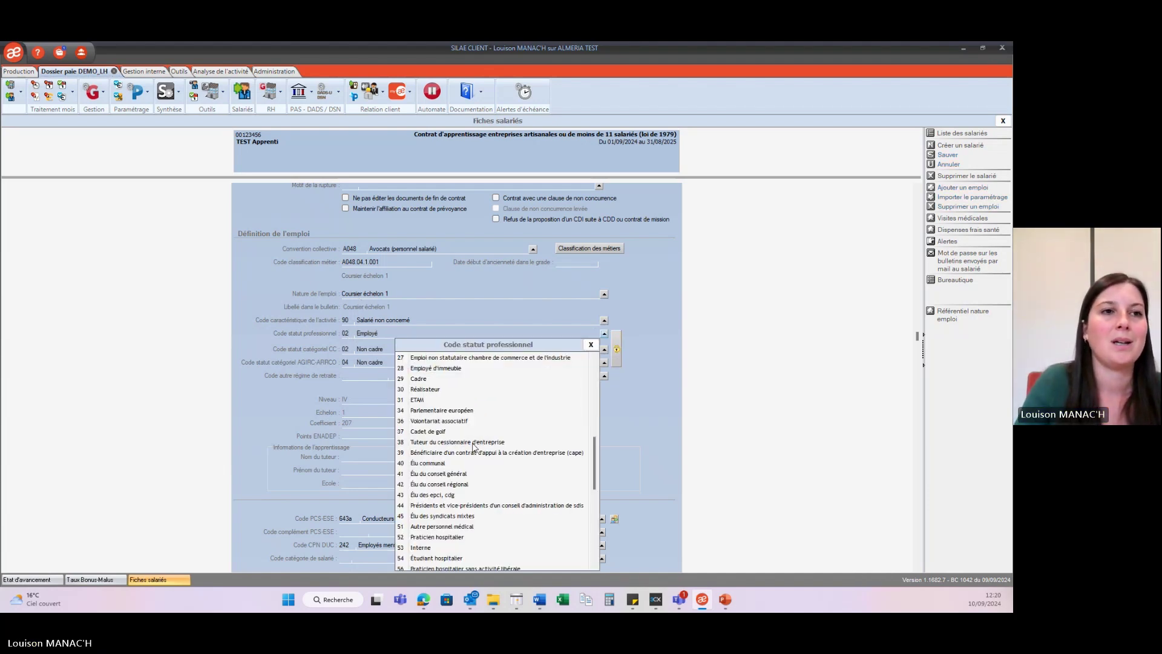
pyautogui.doubleClick(422, 564)
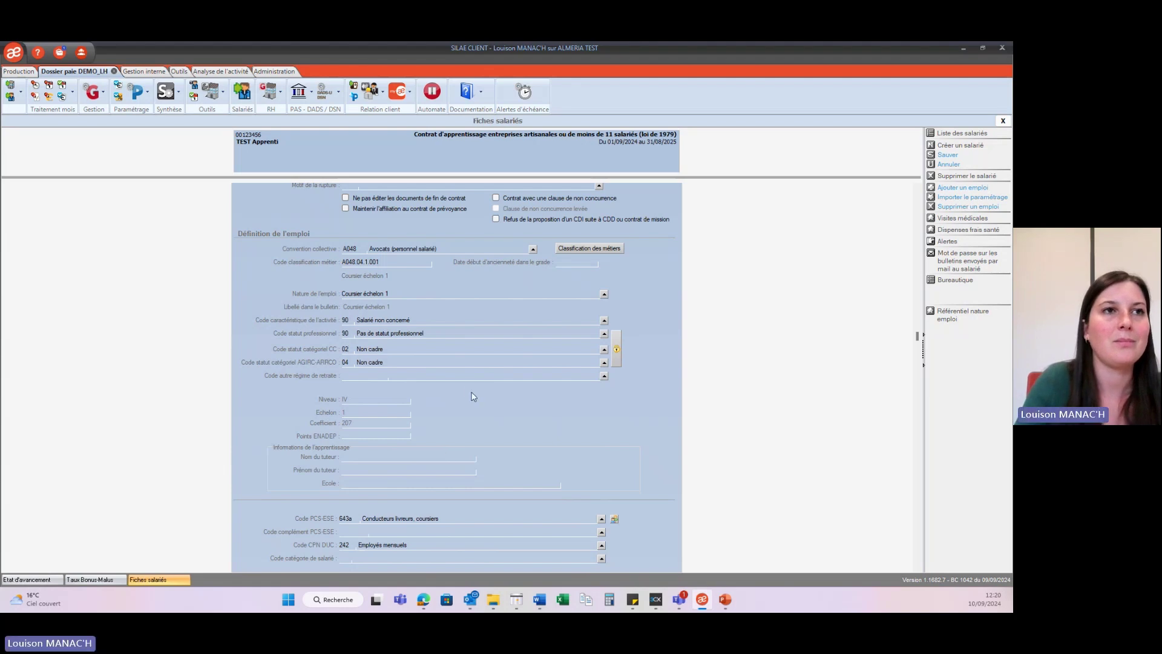
# Change the employee's CPN DUC code to 260 Apprentis
pyautogui.scroll(-3, 469, 393)
pyautogui.scroll(-3, 470, 390)
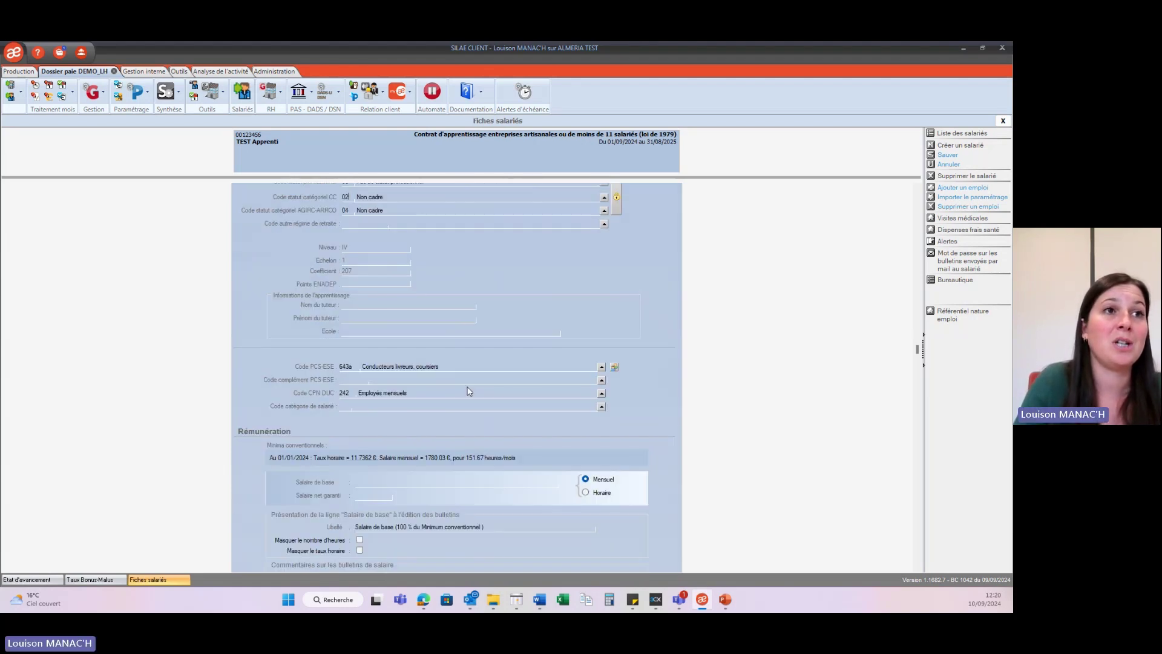
pyautogui.click(601, 393)
pyautogui.scroll(-2, 392, 366)
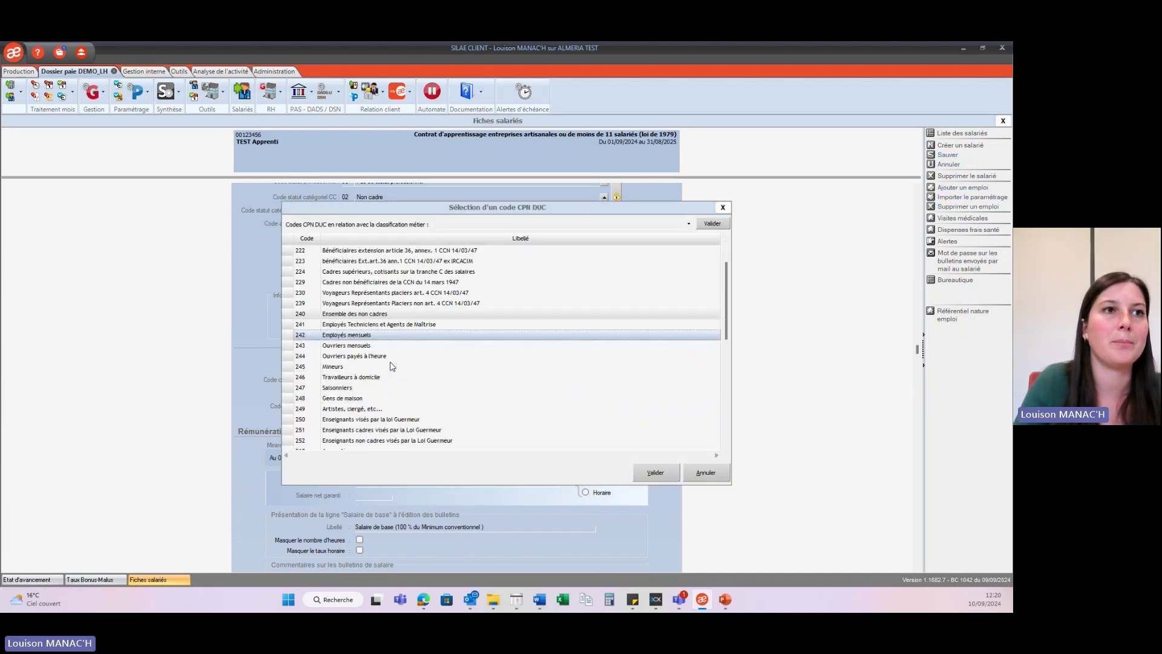
pyautogui.scroll(-2, 391, 365)
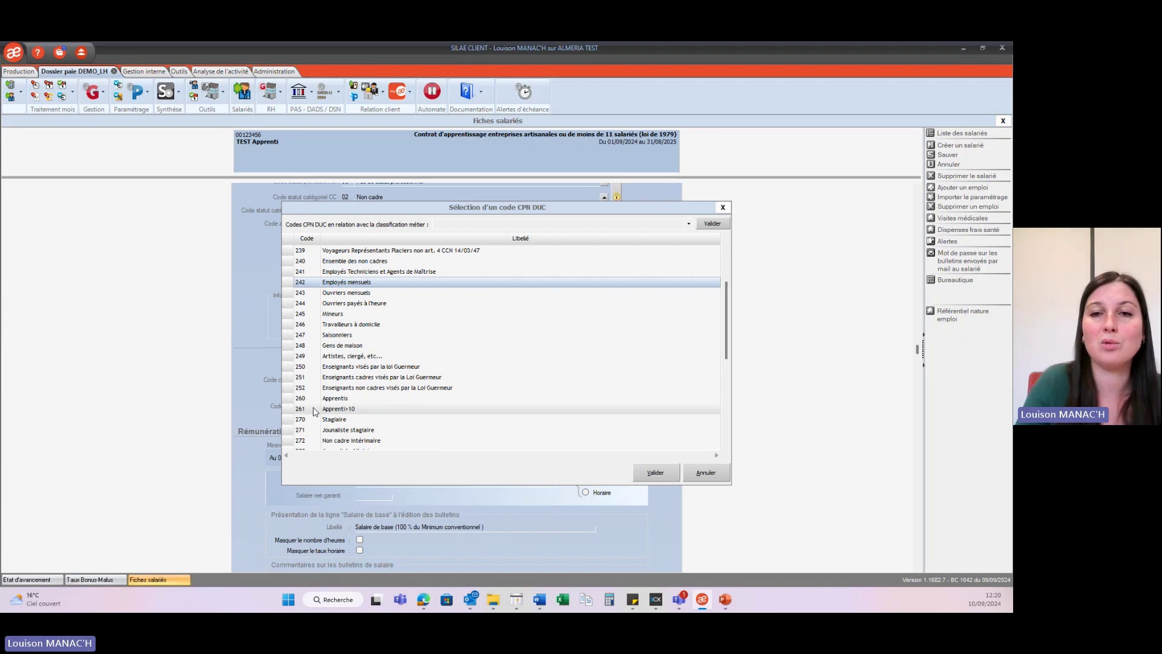
pyautogui.doubleClick(341, 398)
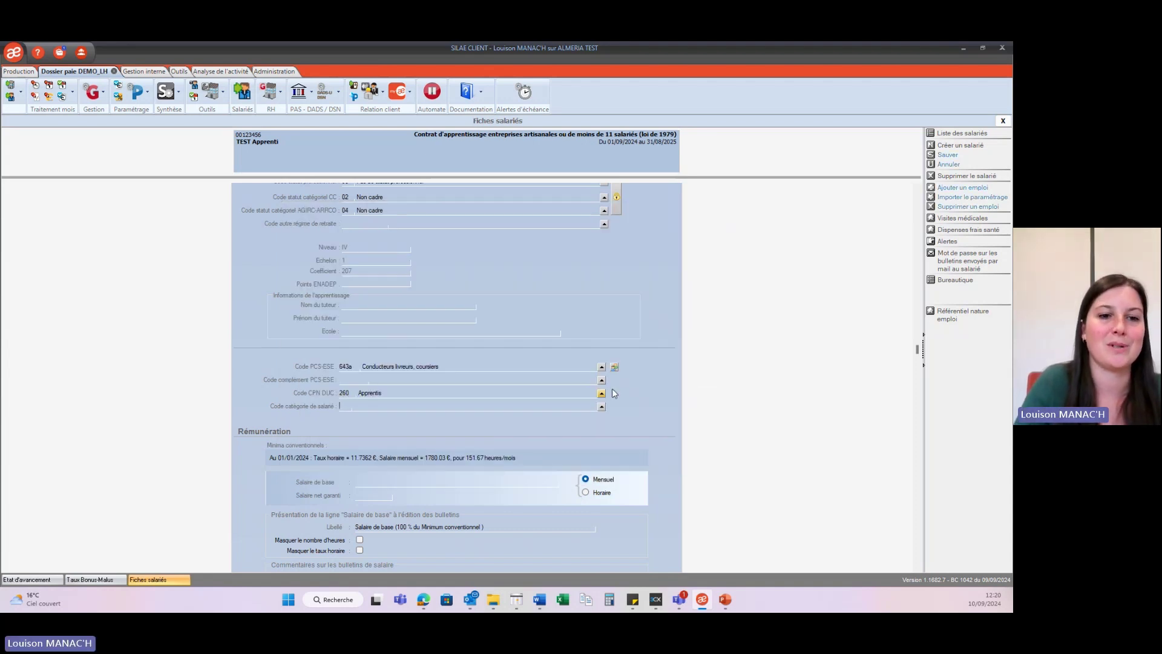
# Enter 01/09/2024 as the contract start date in the special contract information (Informations sur contrat particulier)
pyautogui.scroll(-1, 615, 372)
pyautogui.scroll(-5, 616, 372)
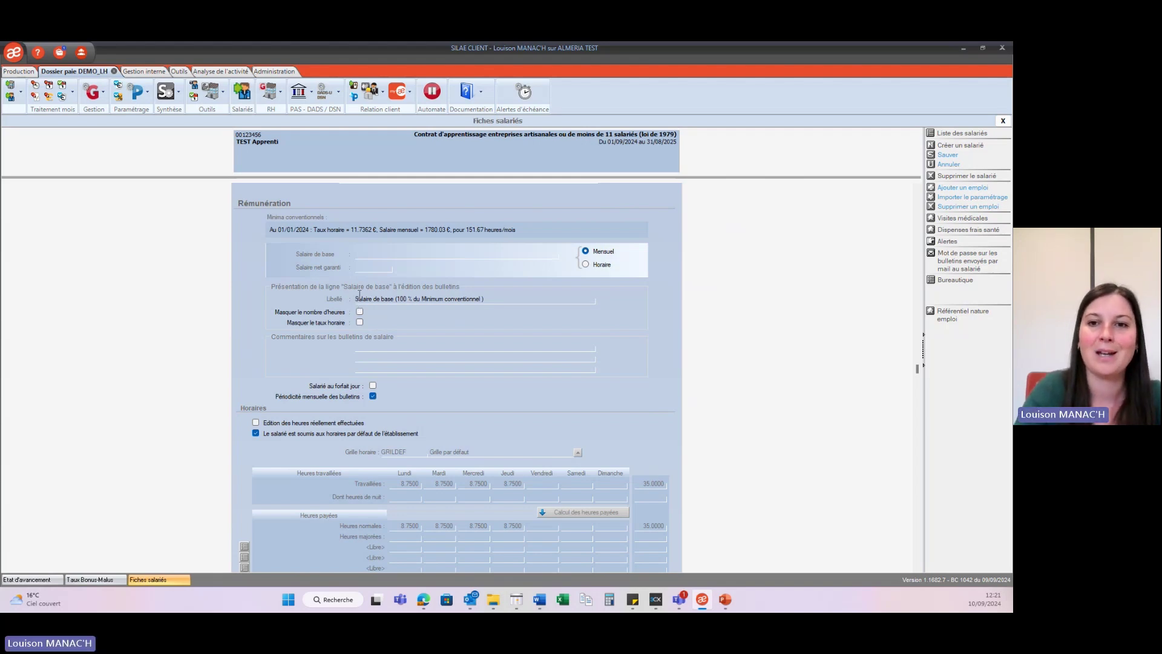
pyautogui.scroll(-15, 358, 292)
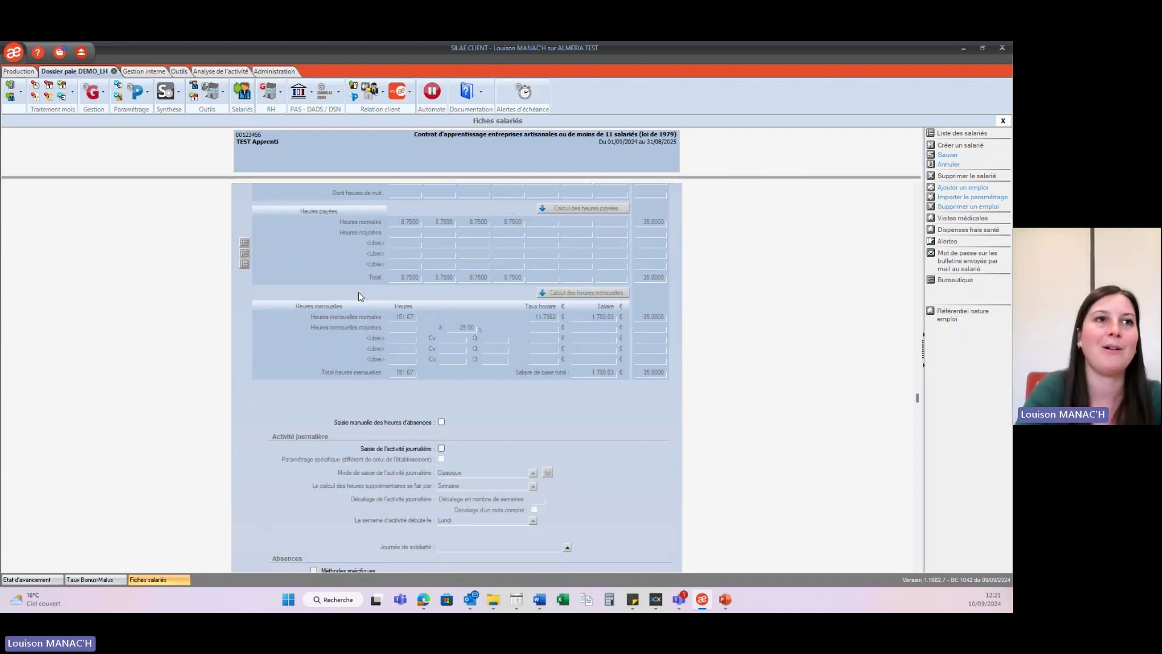
pyautogui.scroll(-15, 359, 292)
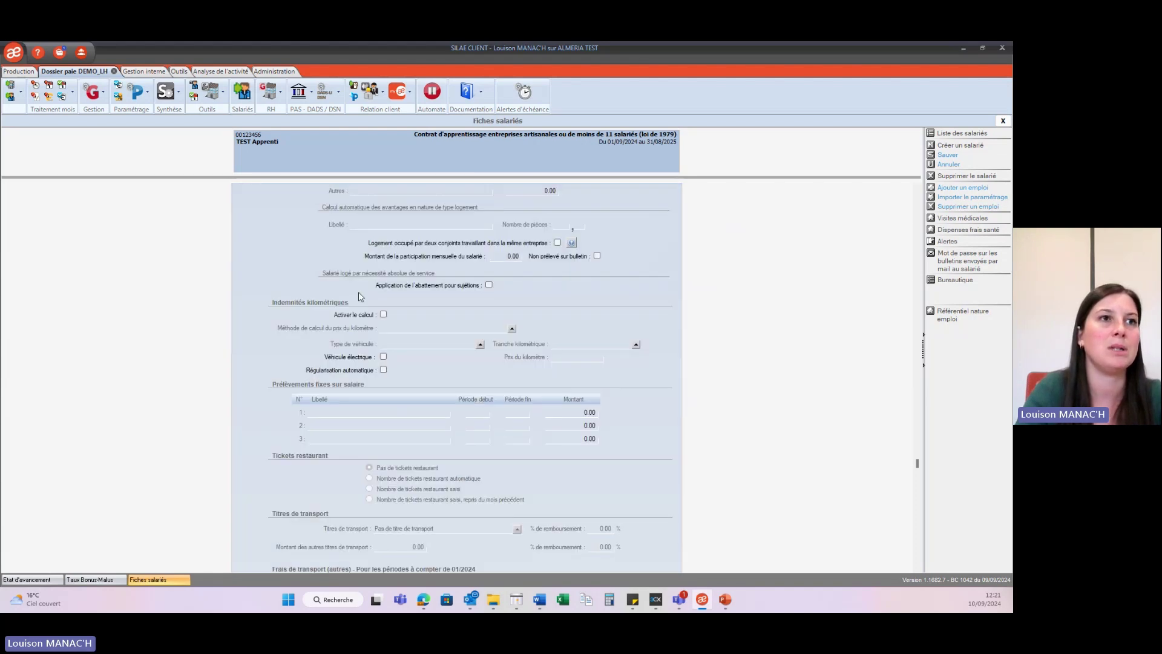
pyautogui.scroll(-15, 358, 296)
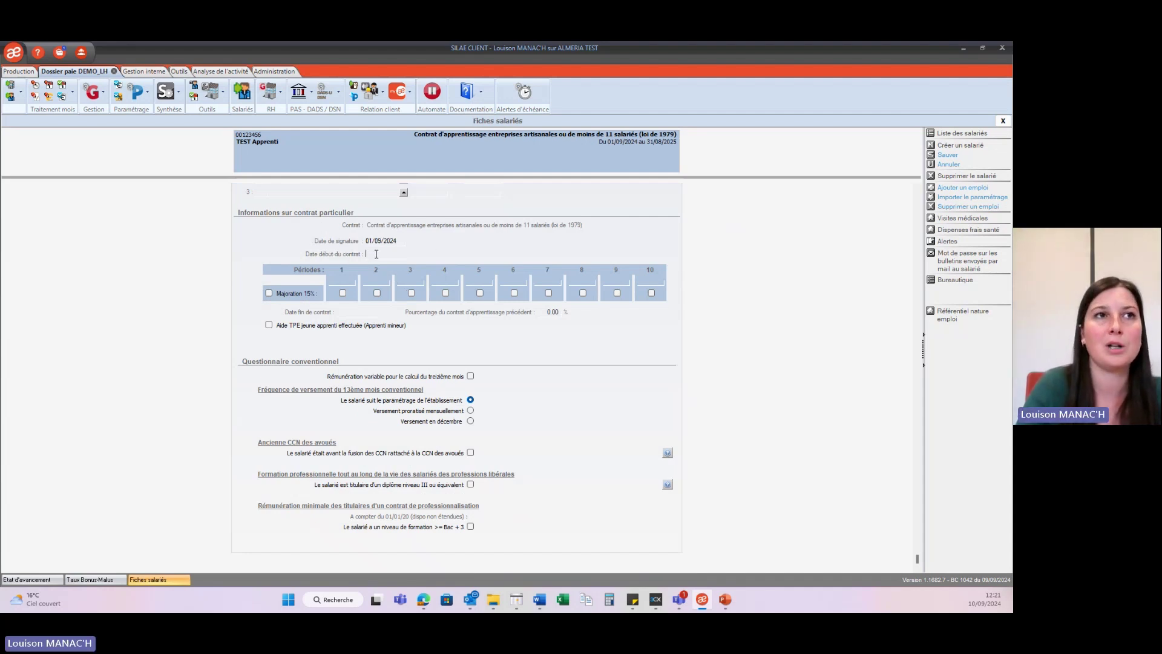
pyautogui.write('010924')
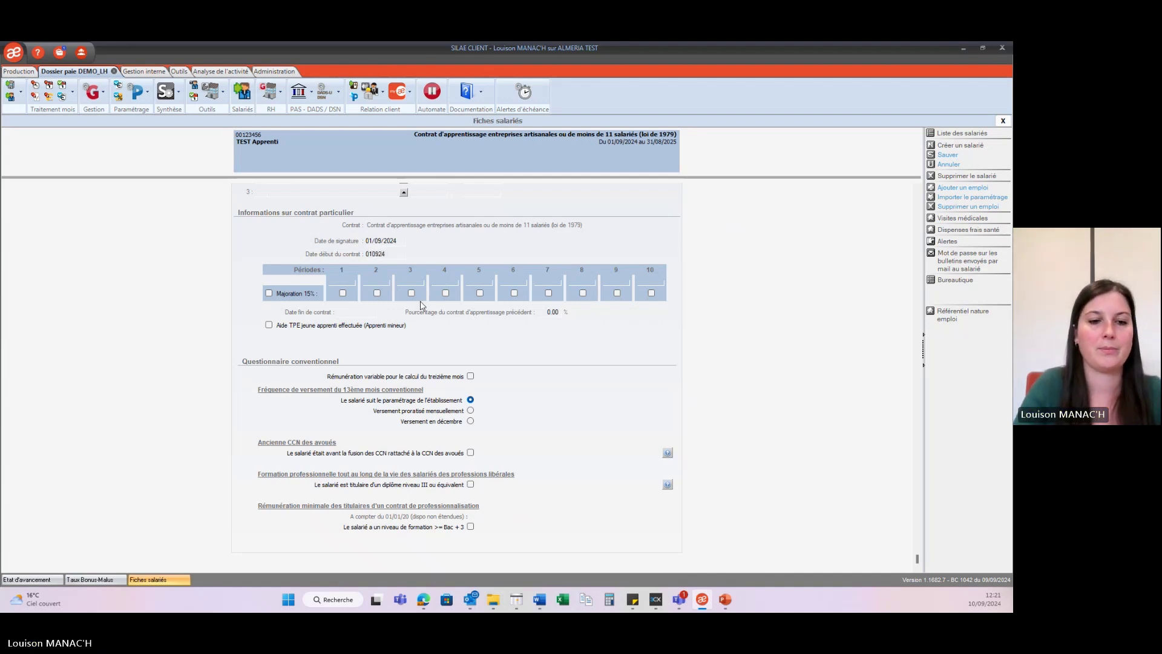
pyautogui.press('Tab')
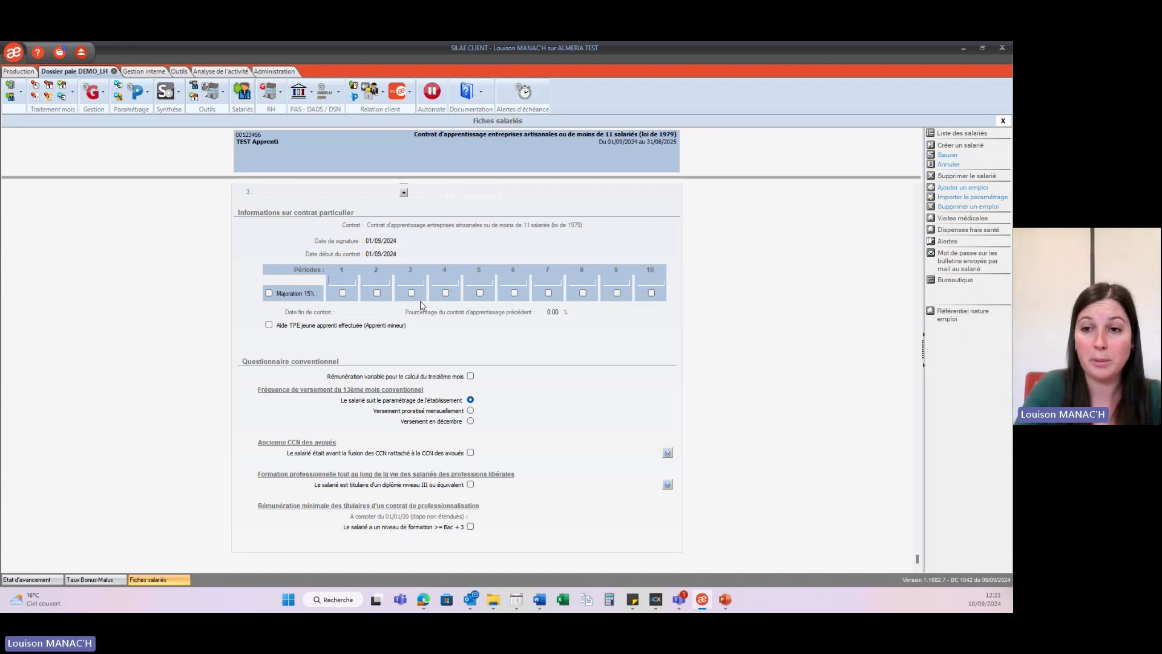
# Set apprenticeship period 1 to 09/2024 and the contract end date to 31/08/2025, and save the employee record
pyautogui.click(345, 279)
pyautogui.write('09/2024')
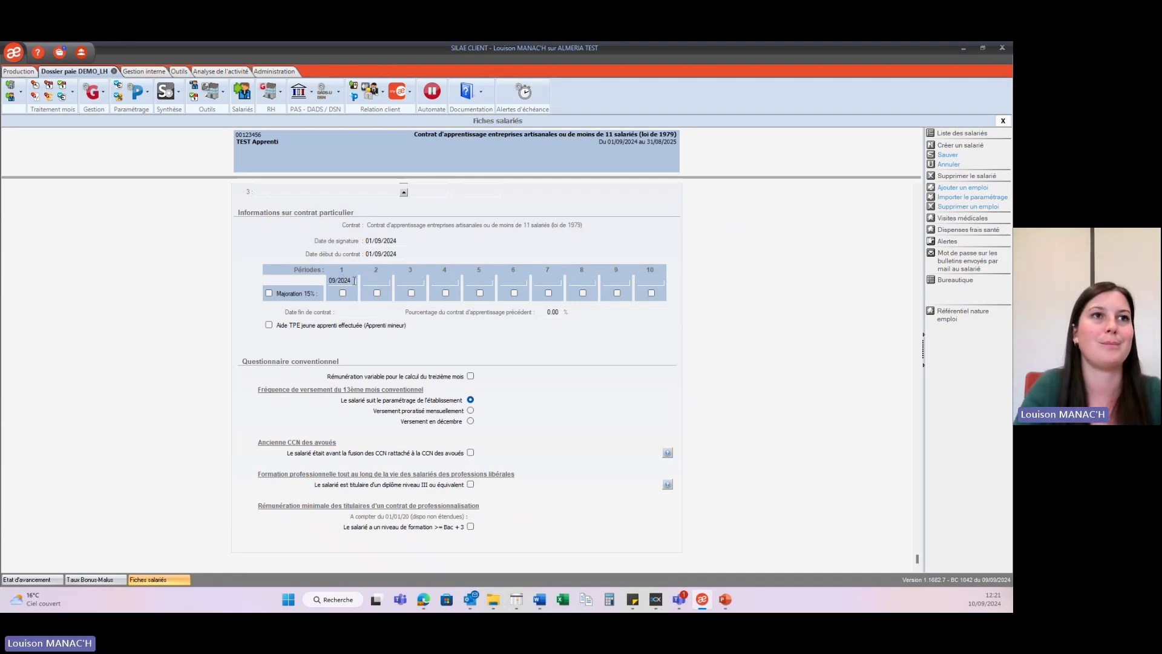
pyautogui.press('Tab')
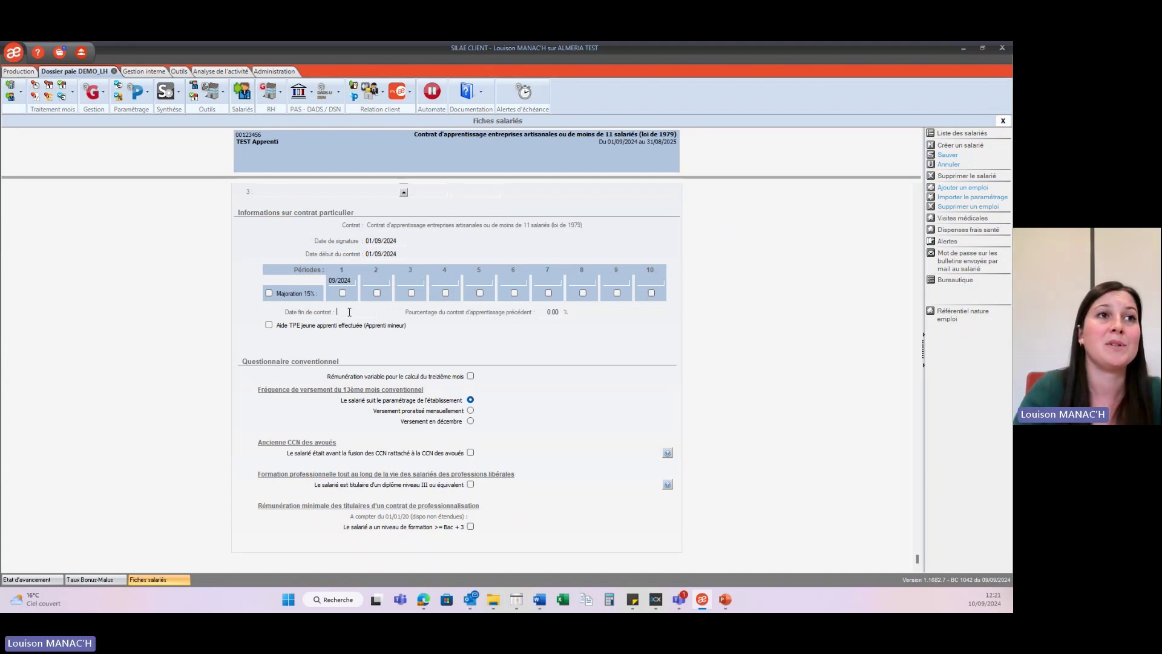
pyautogui.write('310825')
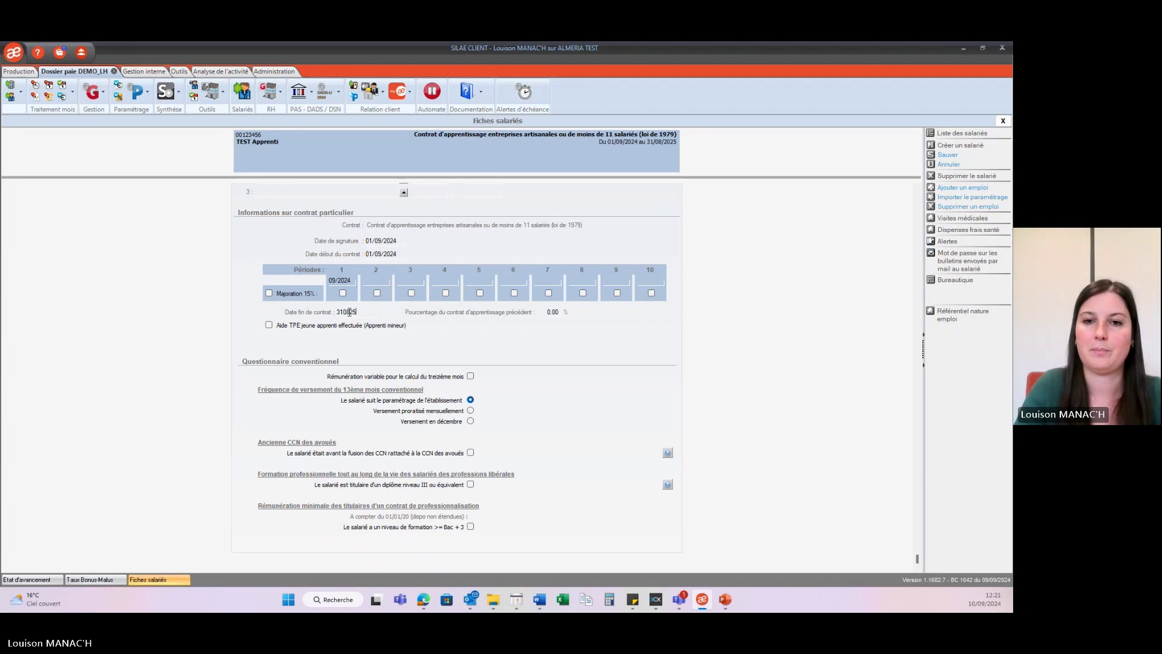
pyautogui.press('Tab')
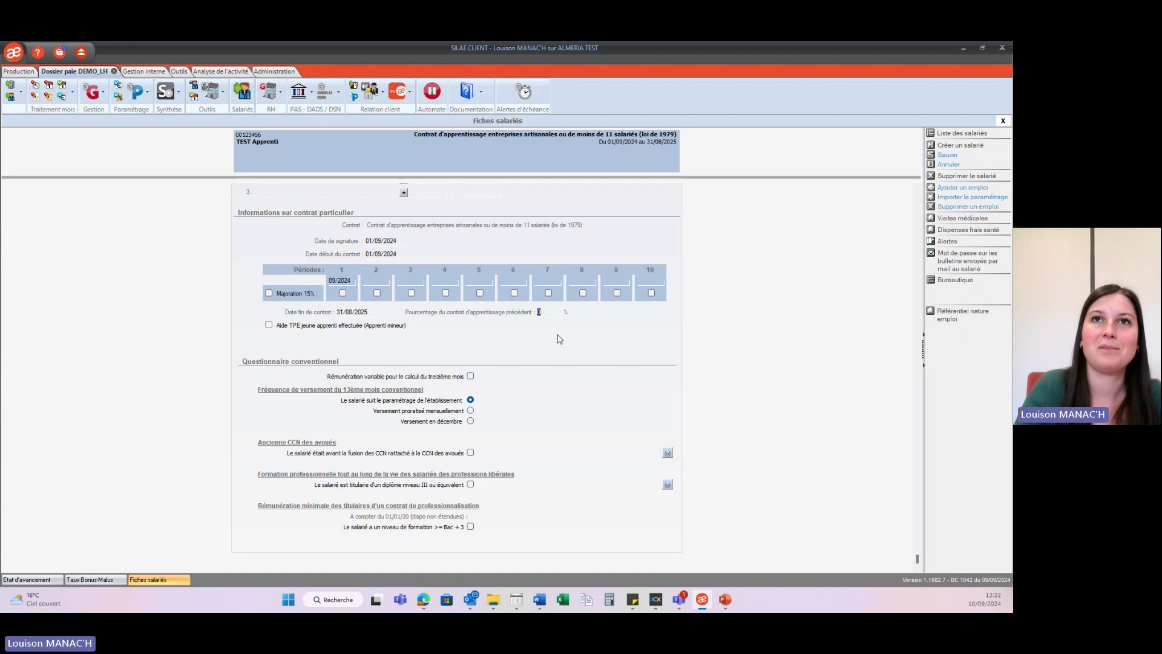
pyautogui.click(950, 154)
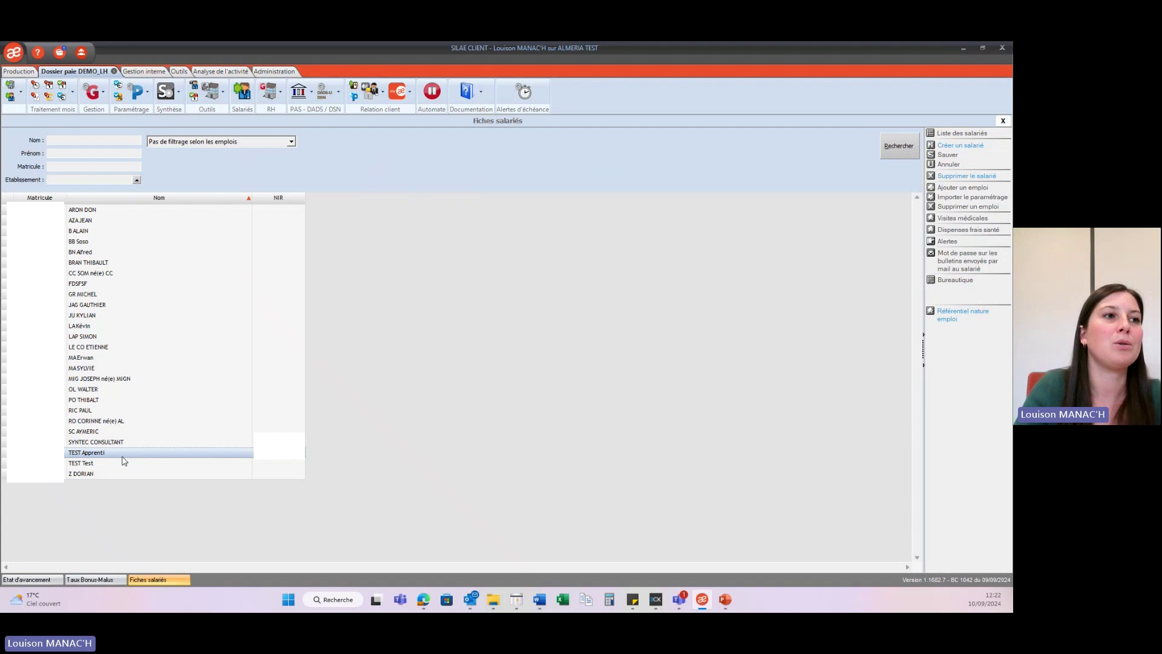
# Refresh the payroll progress overview (Etat d'avancement) and generate the new apprentice's payslip for September 2024
pyautogui.click(34, 580)
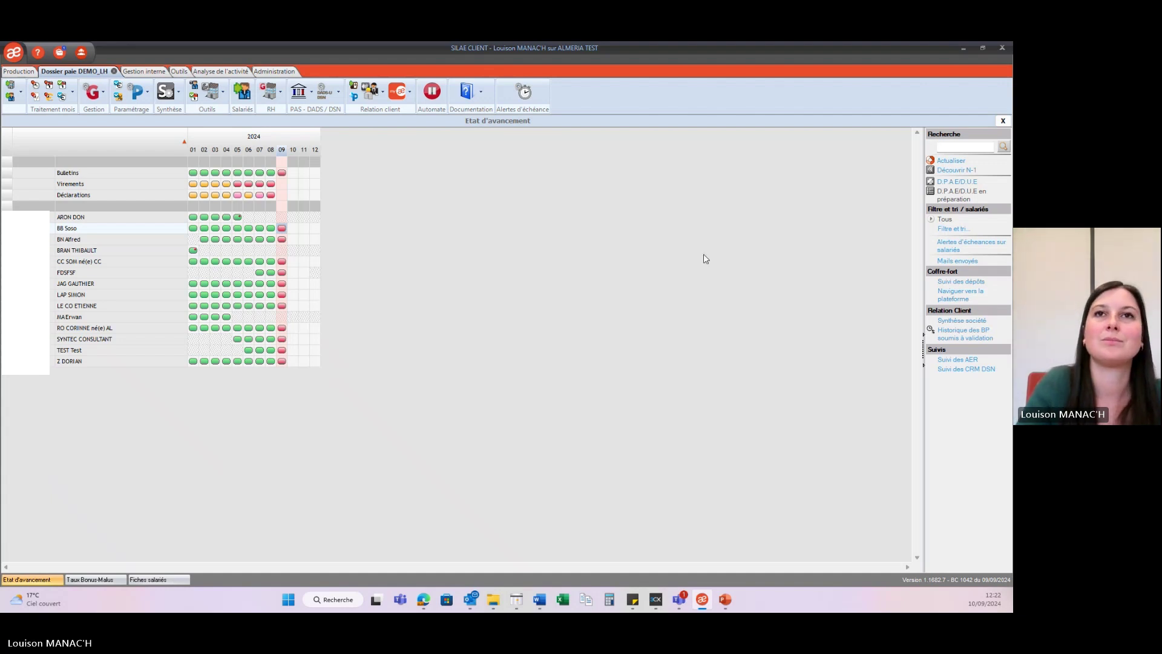
pyautogui.click(951, 160)
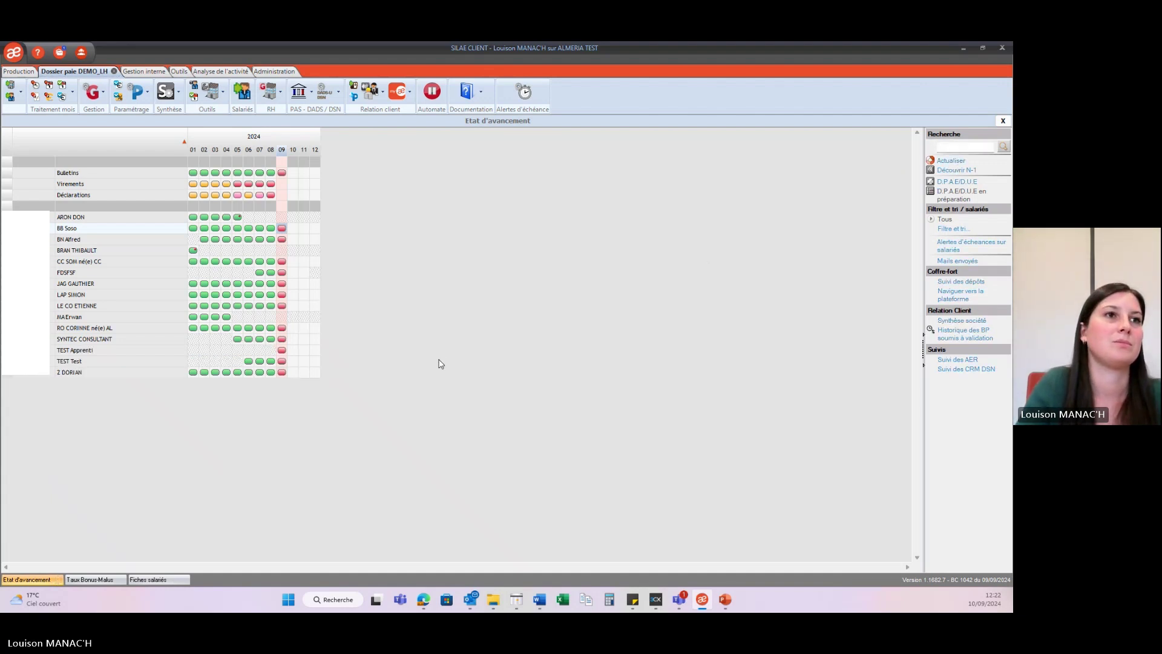
pyautogui.rightClick(284, 352)
pyautogui.click(312, 357)
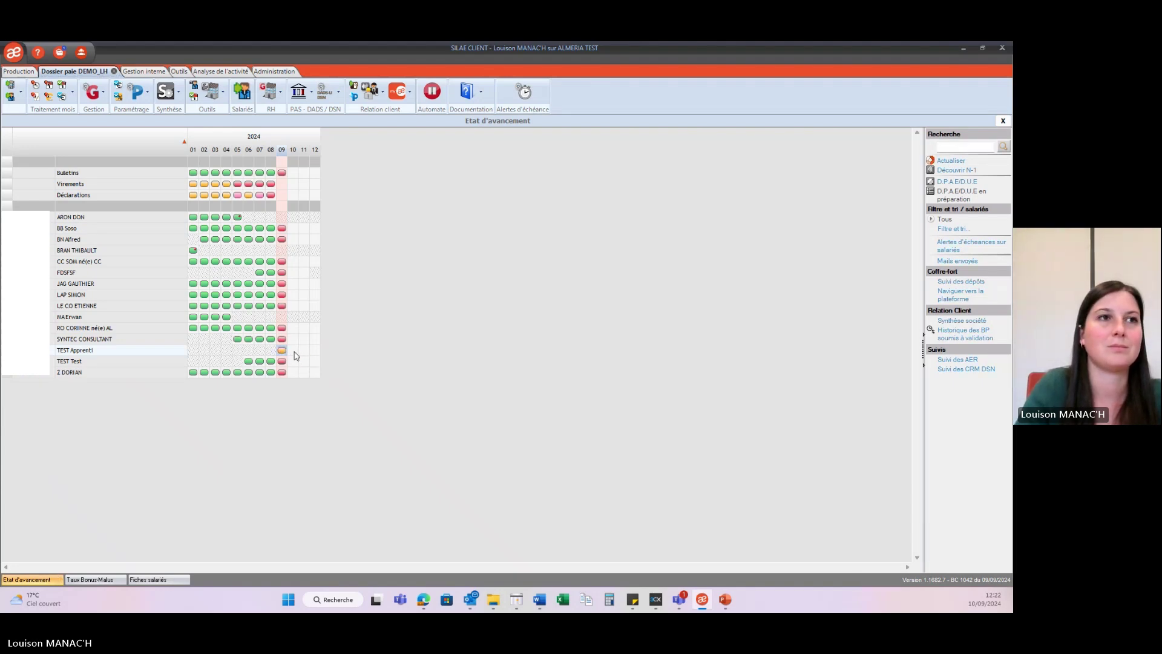
# Open the apprentice's September 2024 payslip and review its contribution lines down to the net pay
pyautogui.doubleClick(287, 351)
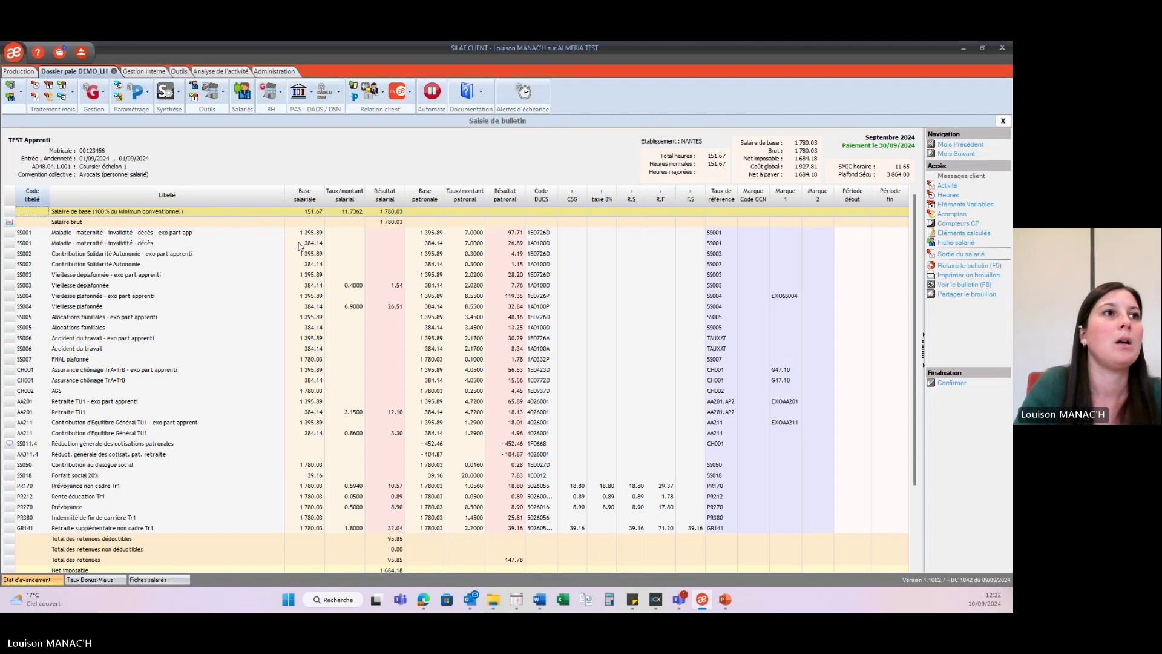
pyautogui.scroll(-2, 300, 245)
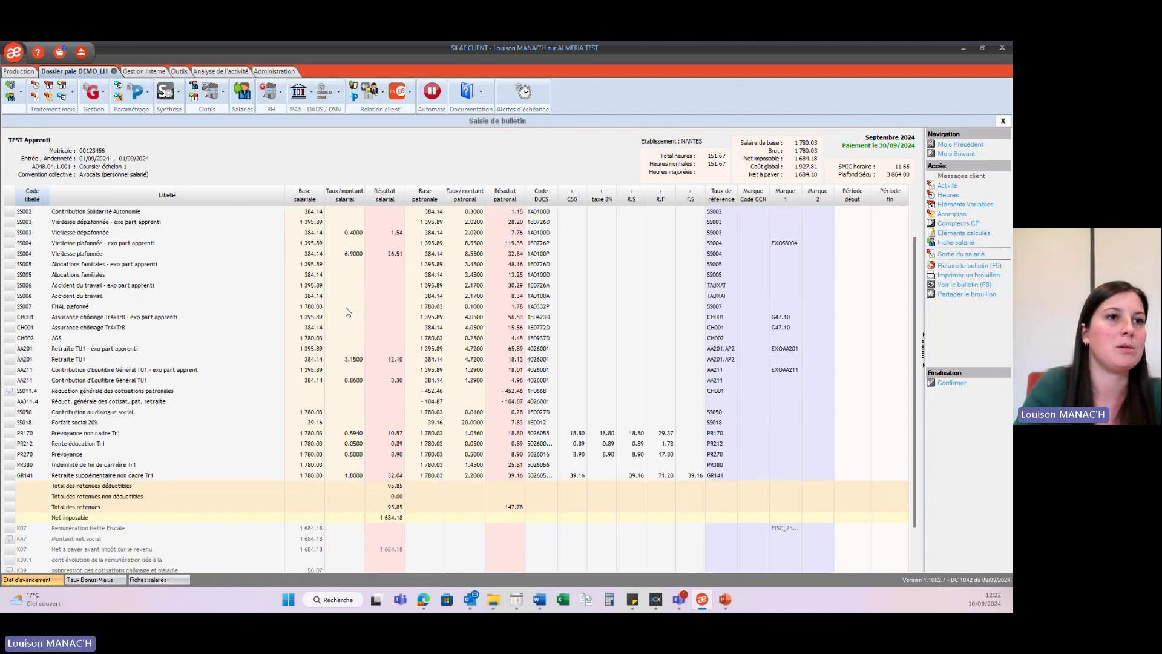
pyautogui.scroll(-2, 348, 312)
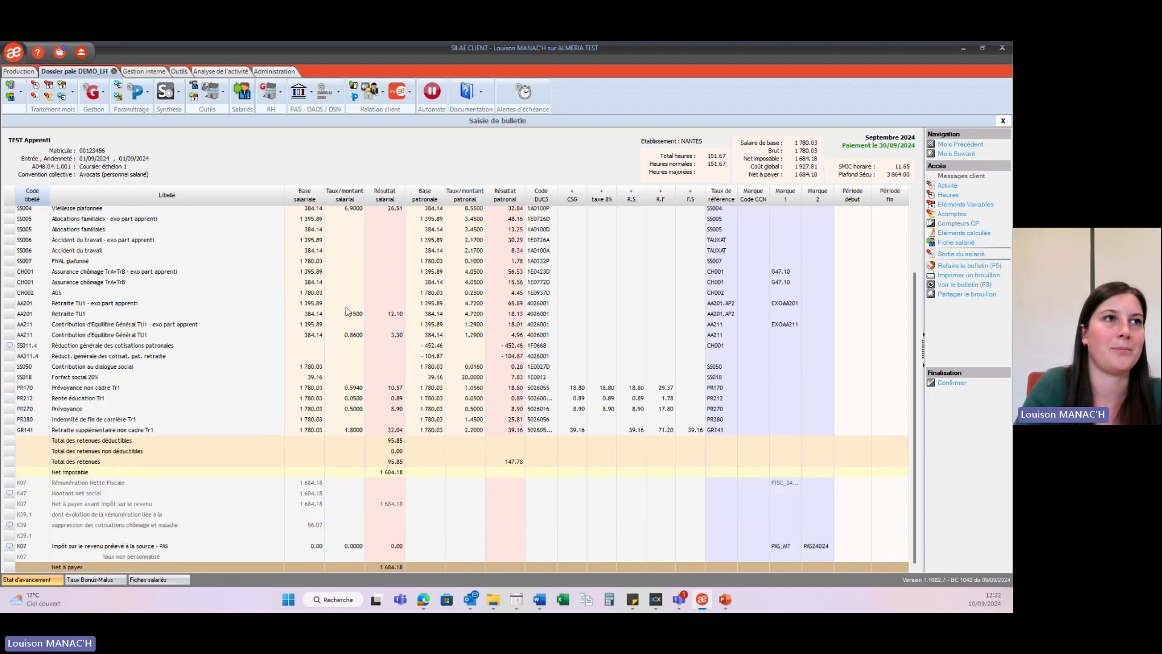
pyautogui.scroll(5, 348, 312)
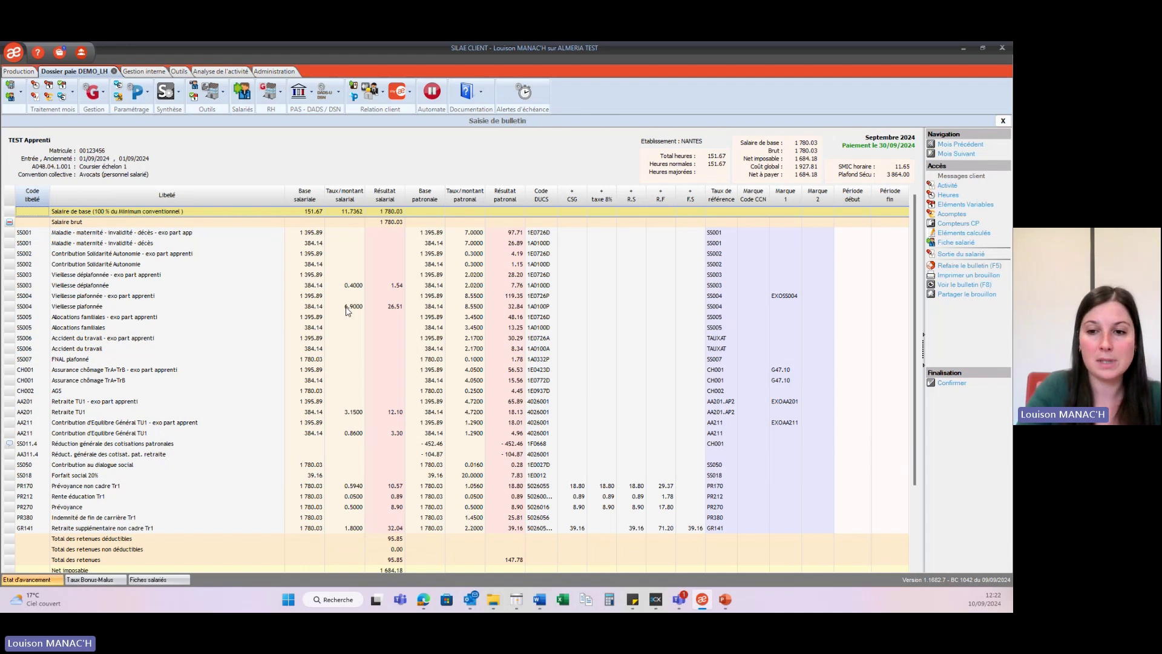
# Set payroll method 110 (Salaire apprenti : passage année supérieure) to the value O and save it
pyautogui.click(146, 98)
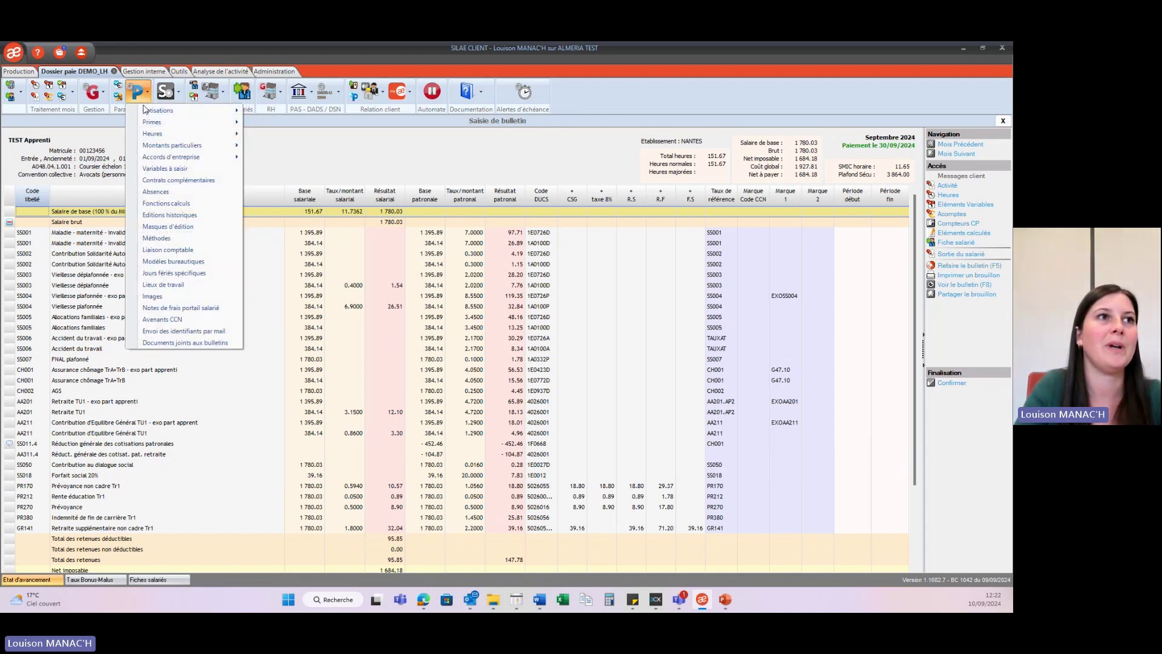
pyautogui.click(175, 239)
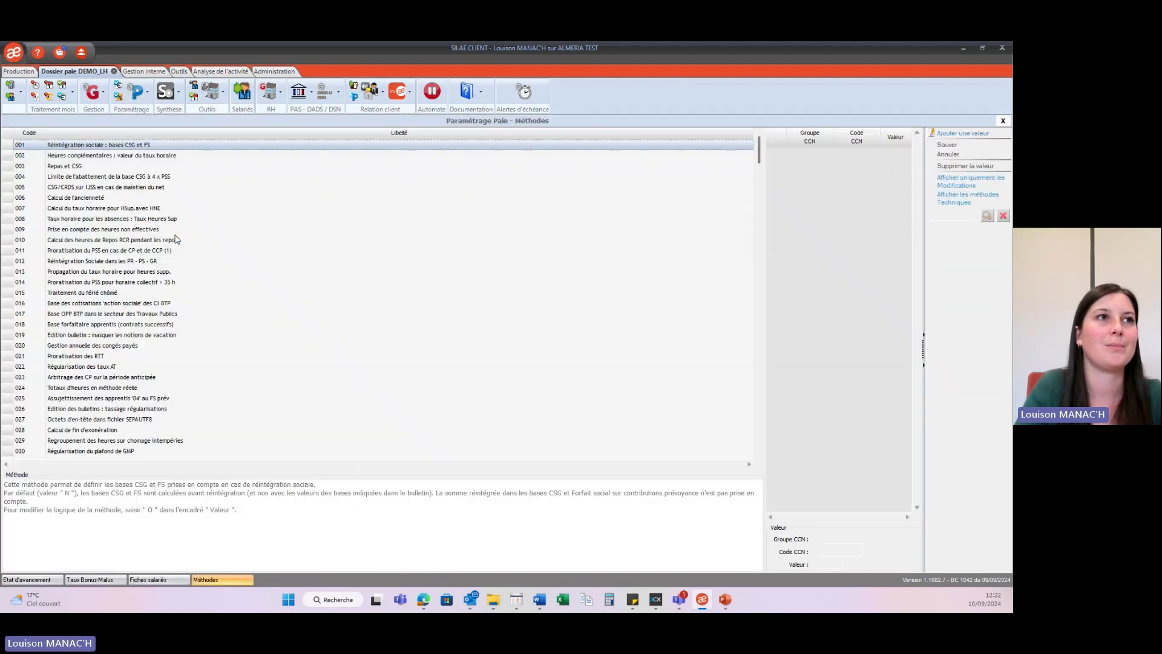
pyautogui.click(944, 216)
pyautogui.write('110')
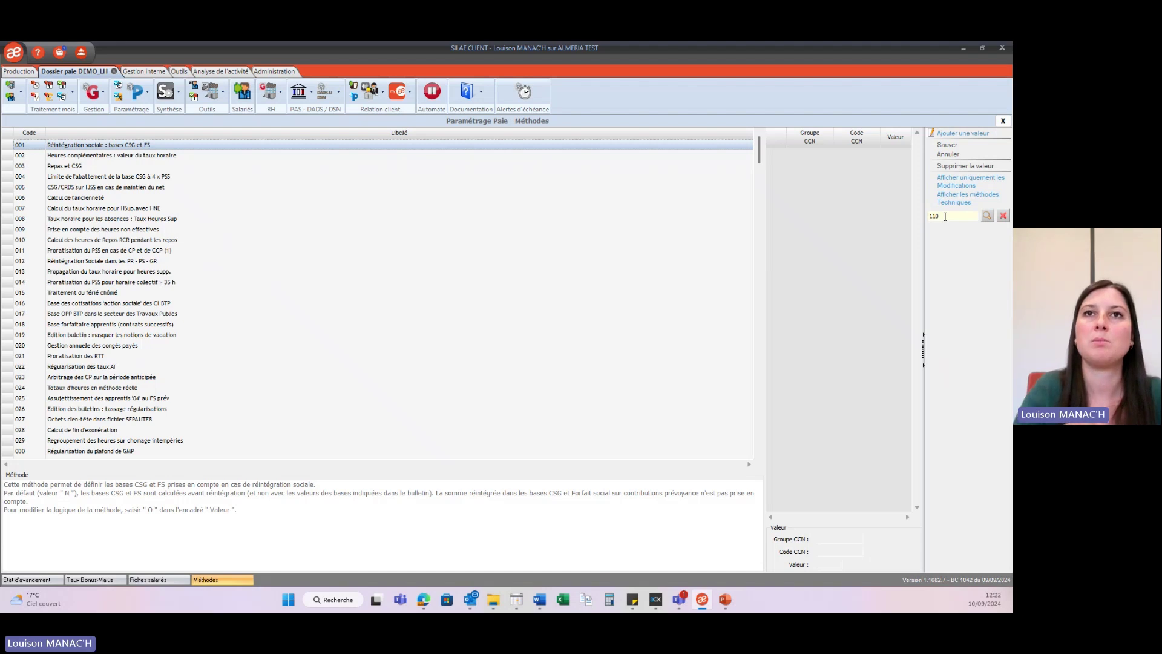
pyautogui.press('Return')
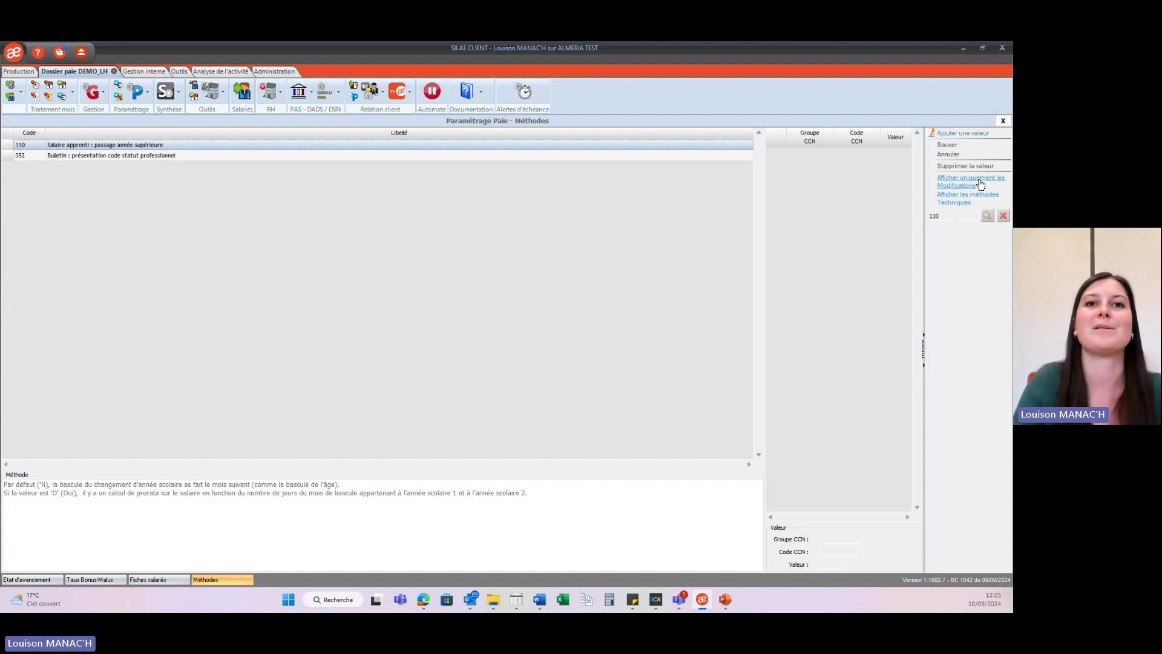
pyautogui.click(829, 564)
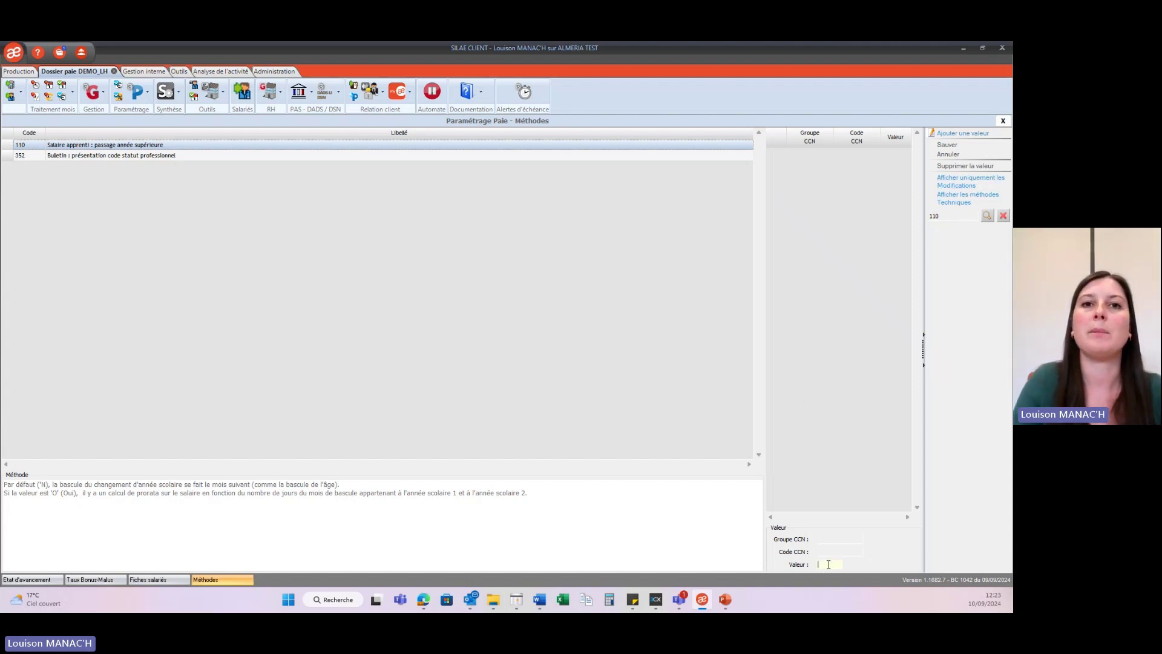
pyautogui.write('O')
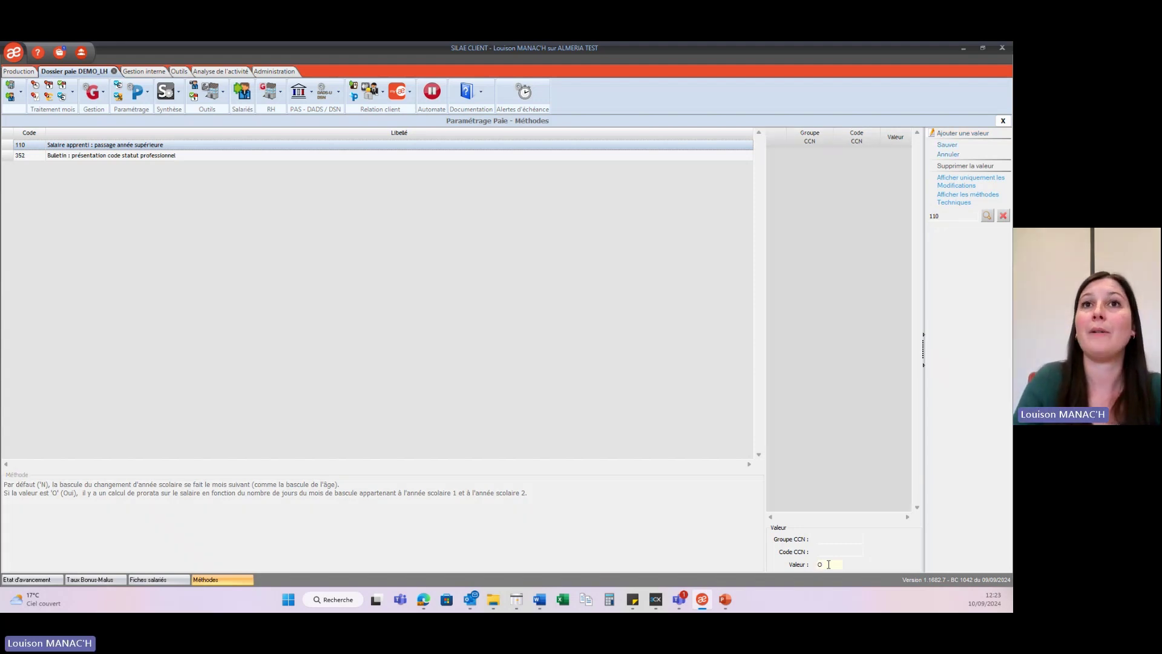
pyautogui.click(944, 148)
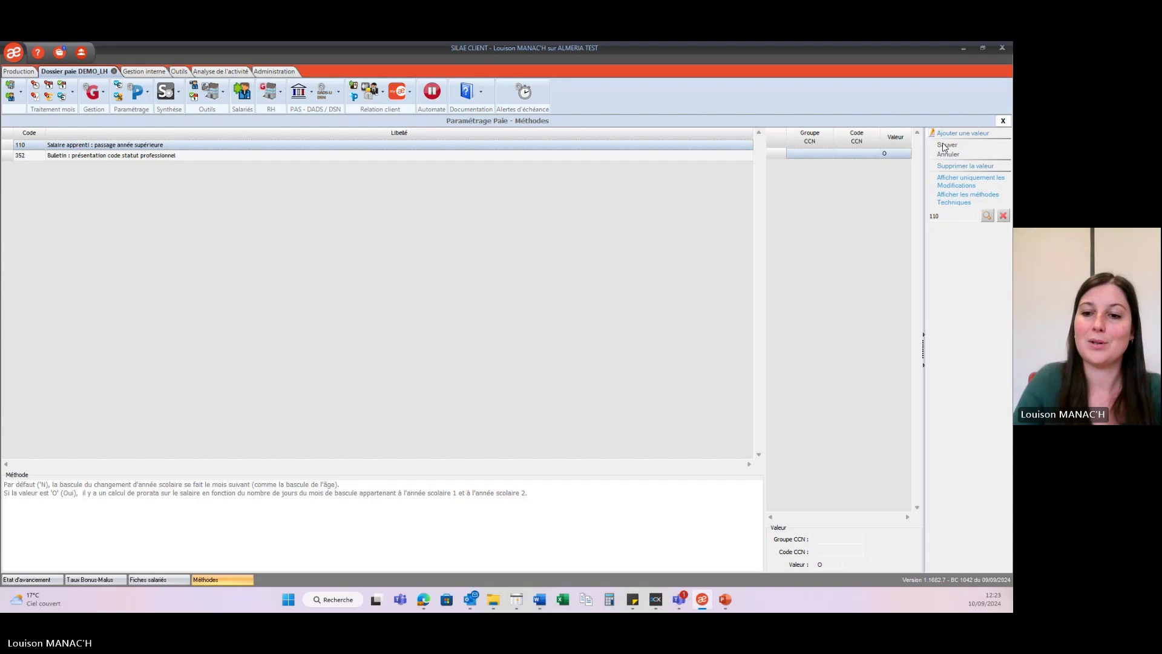